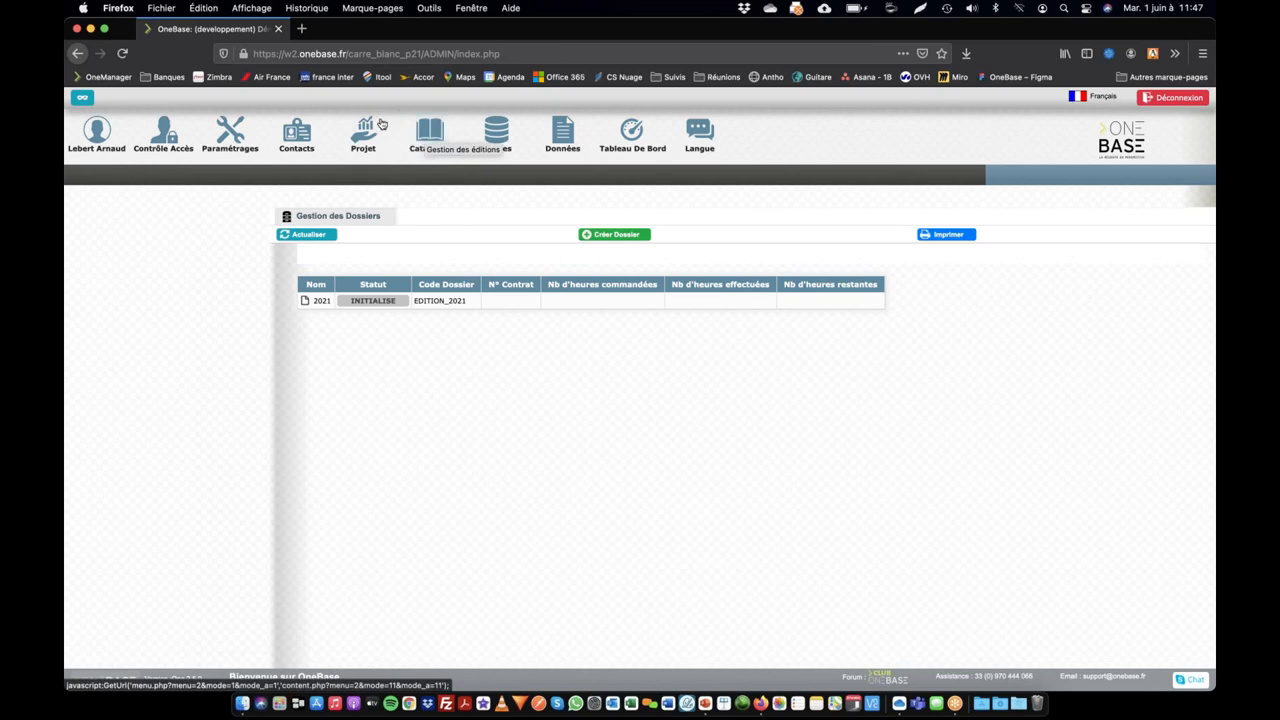
Step: Open the Smeg france supplier record, remove the country from its Pays field and save the record
{"action": "left_click", "coordinate": [298, 138]}
{"action": "left_click", "coordinate": [176, 178]}
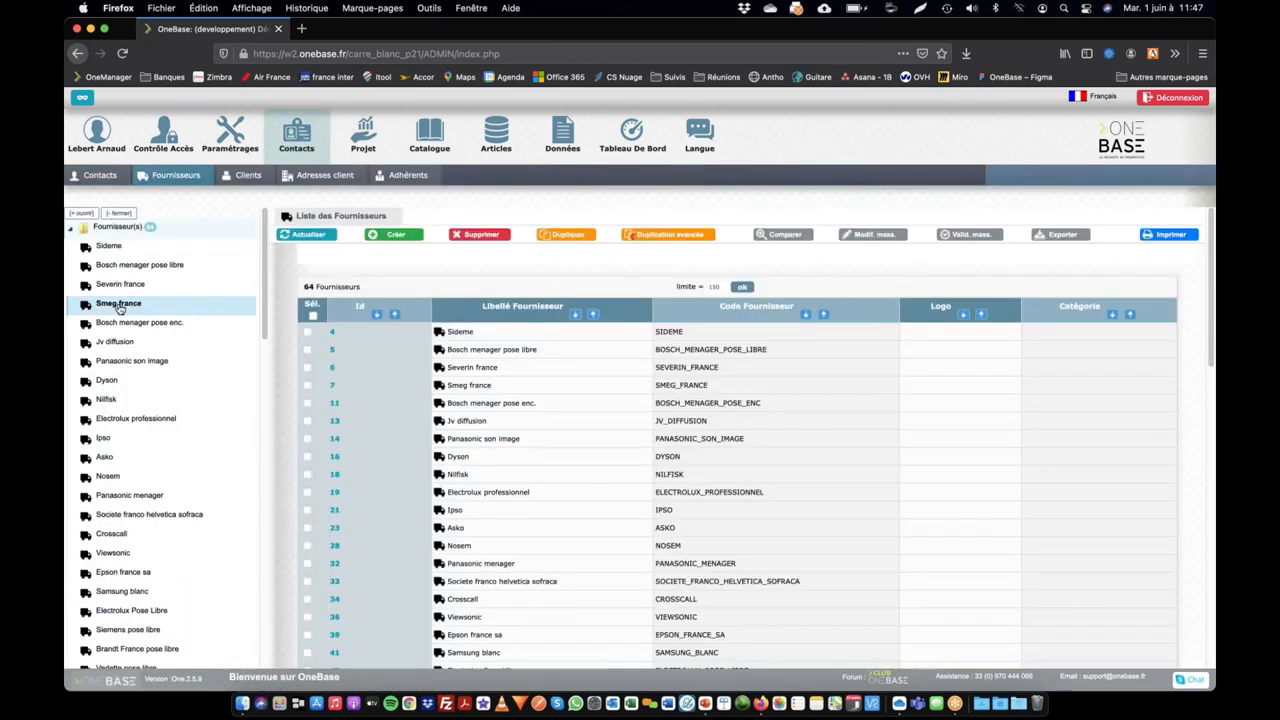
{"action": "left_click", "coordinate": [119, 305]}
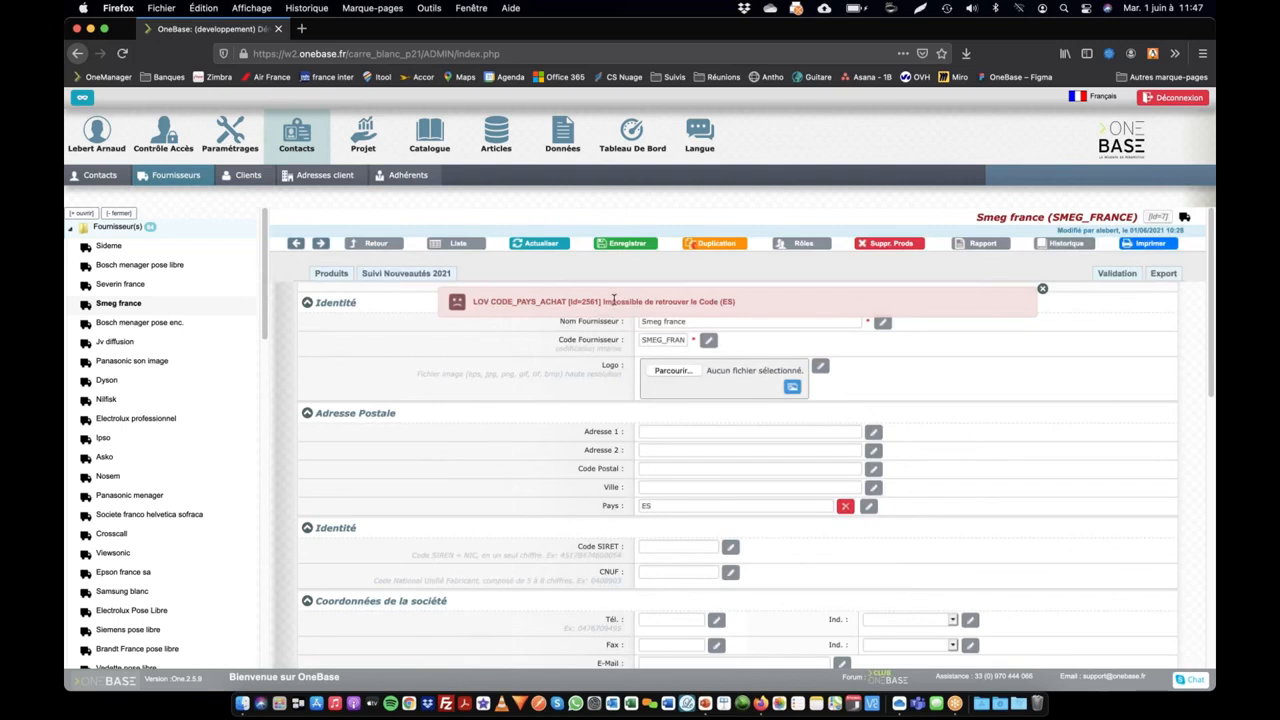
{"action": "left_click", "coordinate": [846, 508]}
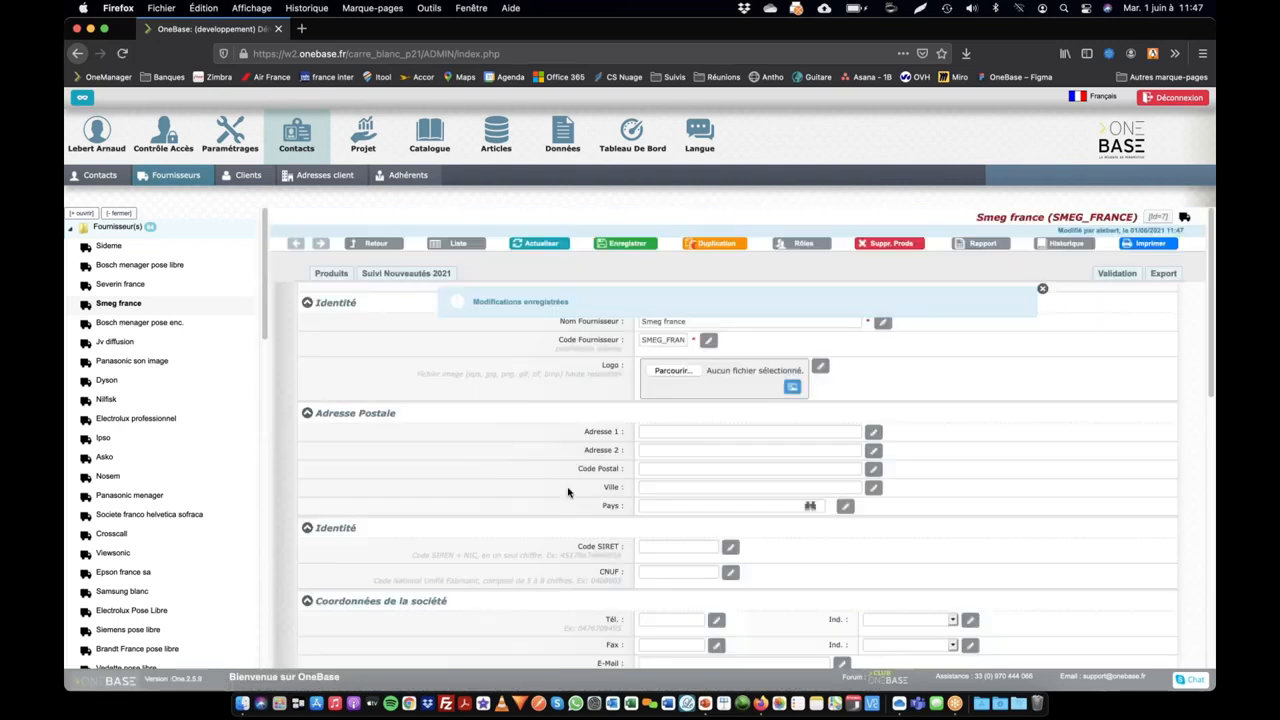
Step: Browse the country suggestions of the Pays field, try filtering them with "fra" and clear the entry
{"action": "left_click", "coordinate": [648, 506]}
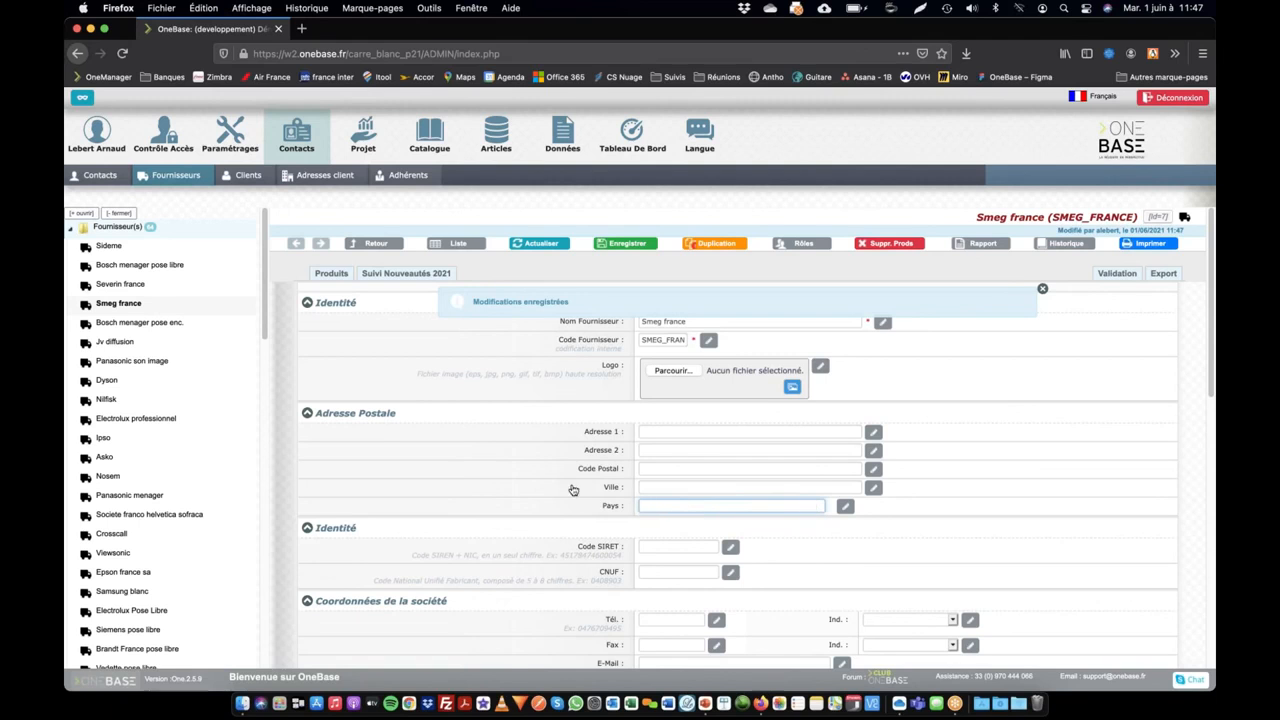
{"action": "left_click", "coordinate": [675, 506]}
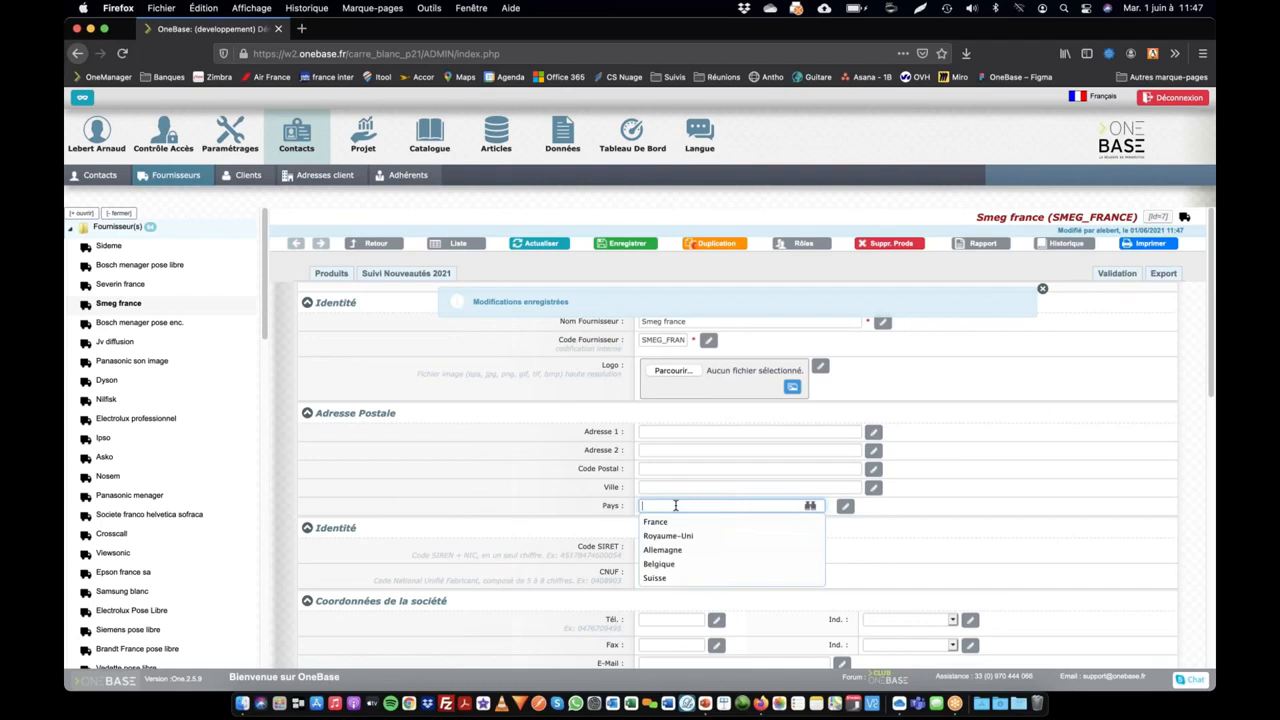
{"action": "key", "text": "Up"}
{"action": "key", "text": "Up"}
{"action": "key", "text": "Up"}
{"action": "key", "text": "Up"}
{"action": "key", "text": "Up"}
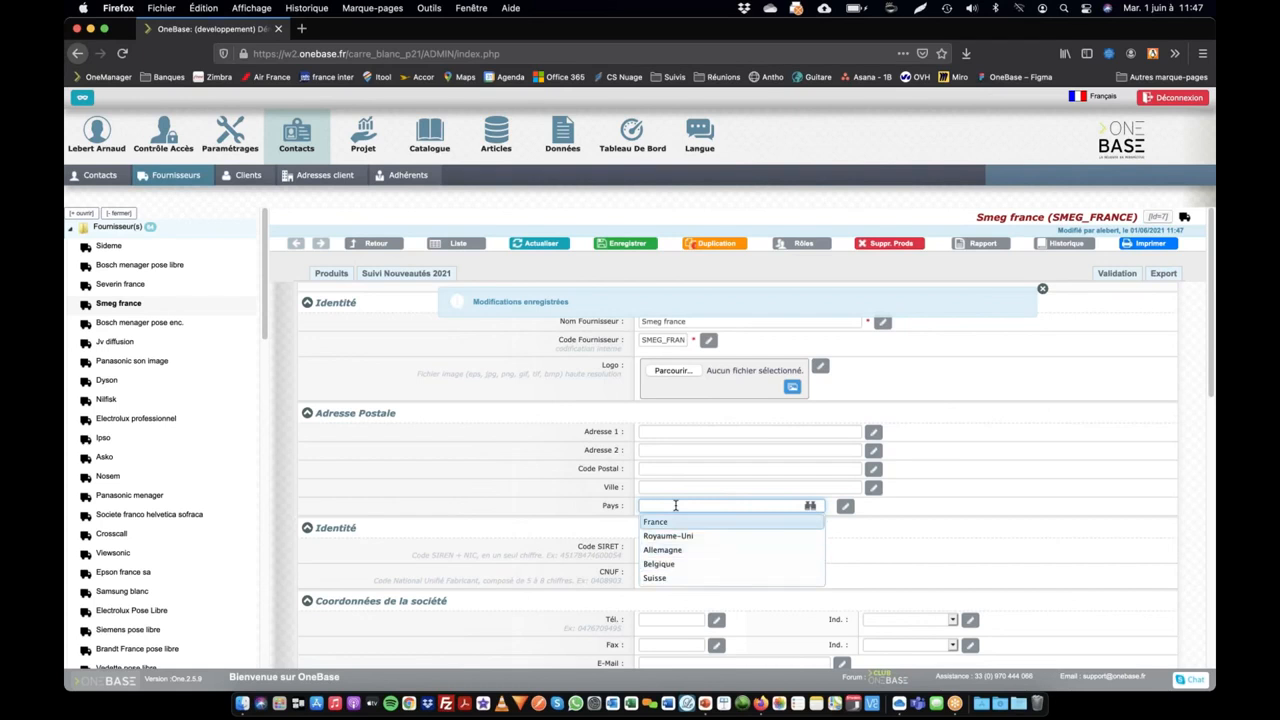
{"action": "type", "text": "fra"}
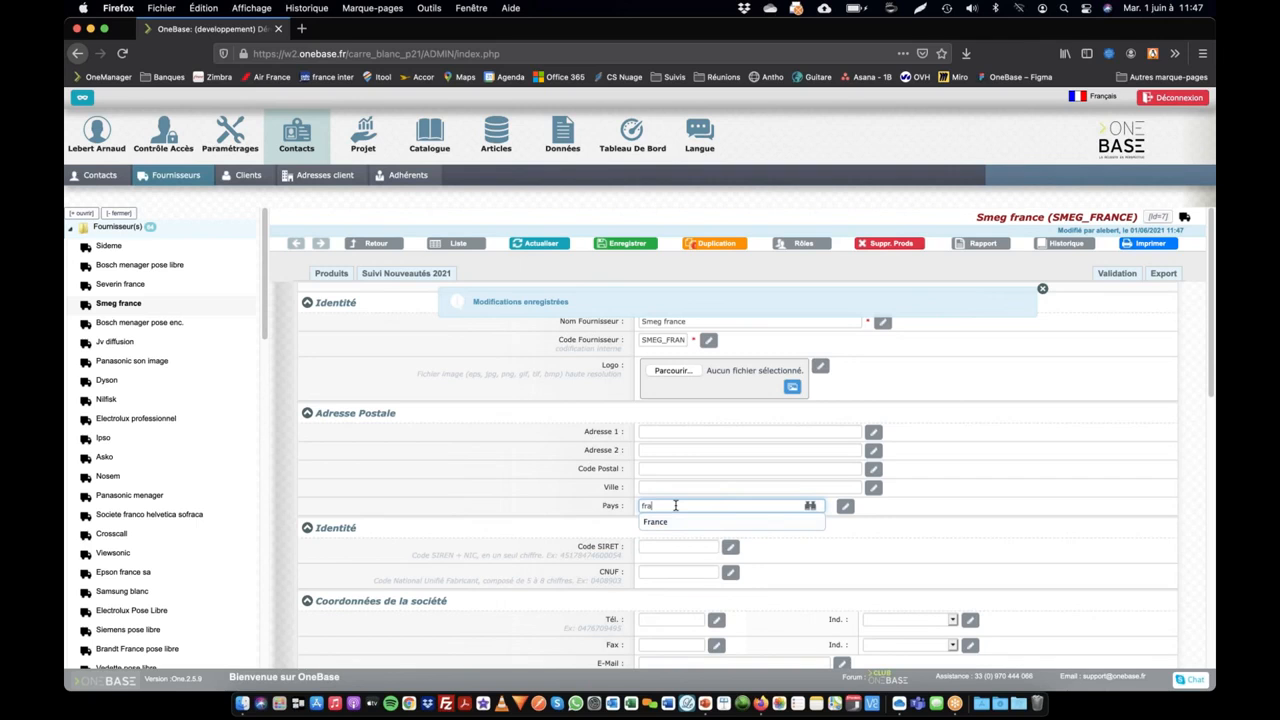
{"action": "key", "text": "BackSpace"}
{"action": "key", "text": "BackSpace"}
{"action": "key", "text": "BackSpace"}
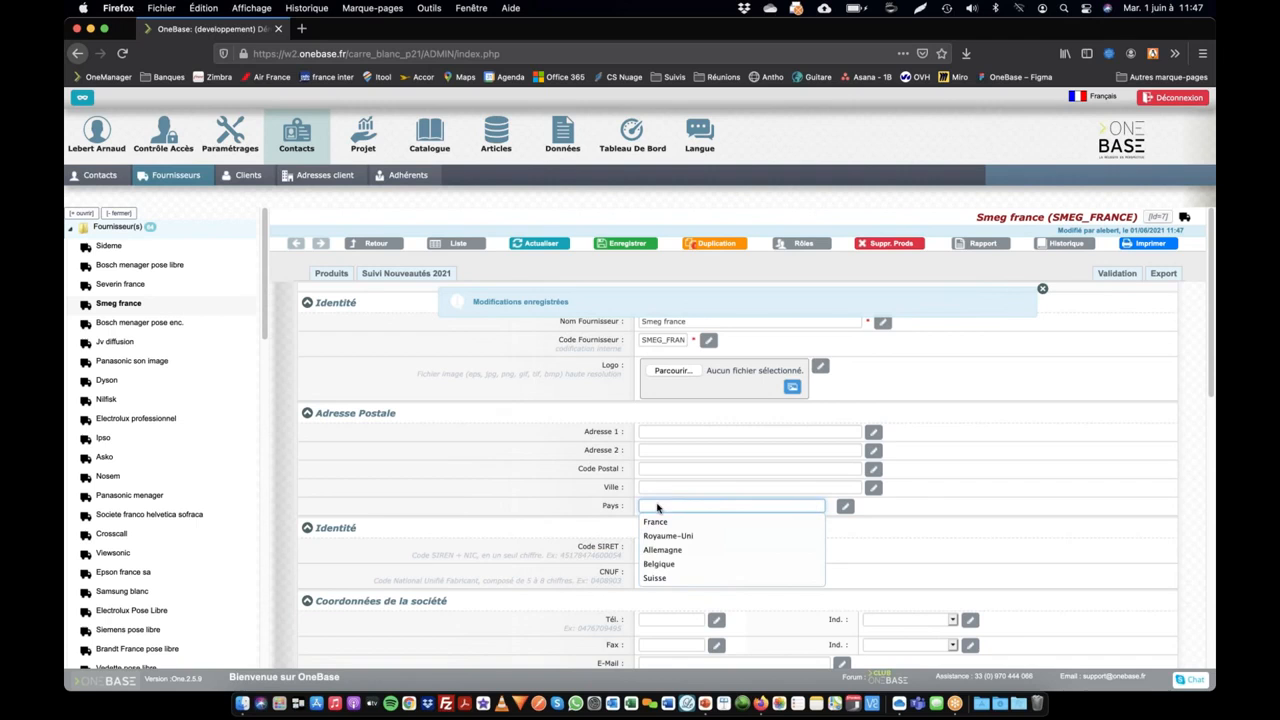
Step: Create Espagne as a new country value in Smeg france's Pays field and save the supplier
{"action": "left_click", "coordinate": [931, 513]}
{"action": "left_click", "coordinate": [752, 505]}
{"action": "type", "text": "esp"}
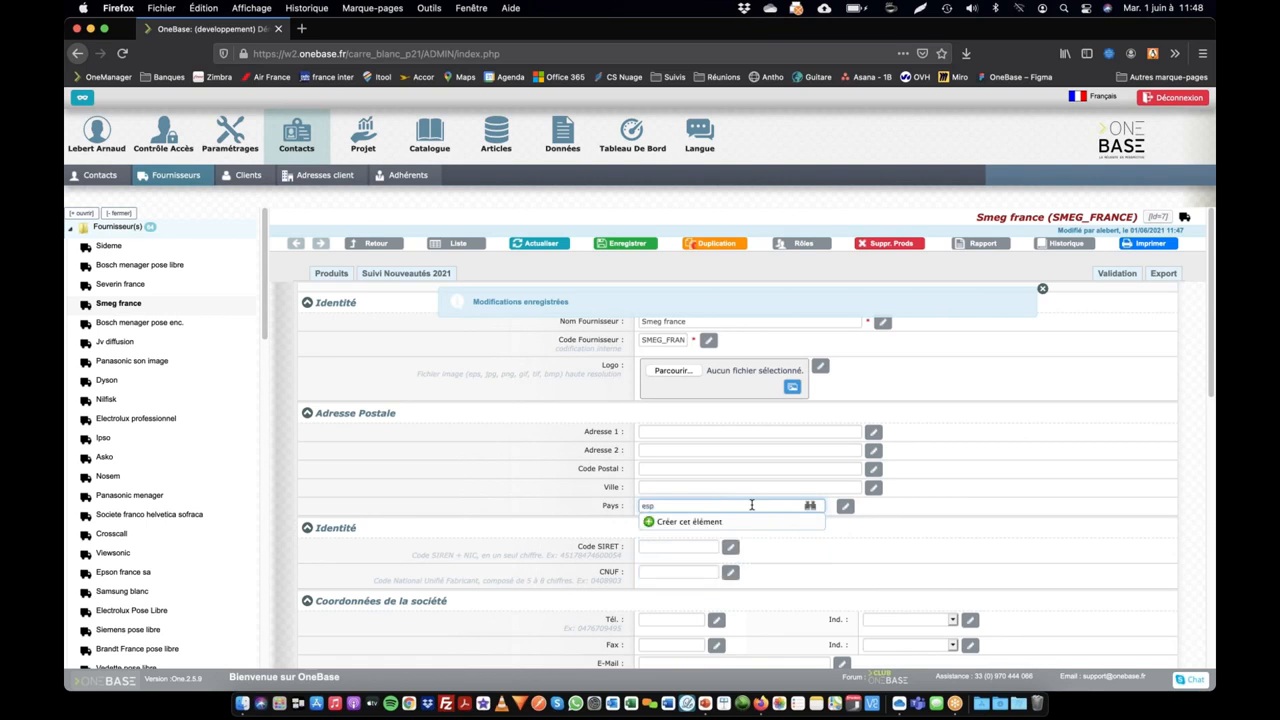
{"action": "type", "text": "a"}
{"action": "key", "text": "BackSpace"}
{"action": "key", "text": "BackSpace"}
{"action": "key", "text": "BackSpace"}
{"action": "key", "text": "BackSpace"}
{"action": "type", "text": "Espagne"}
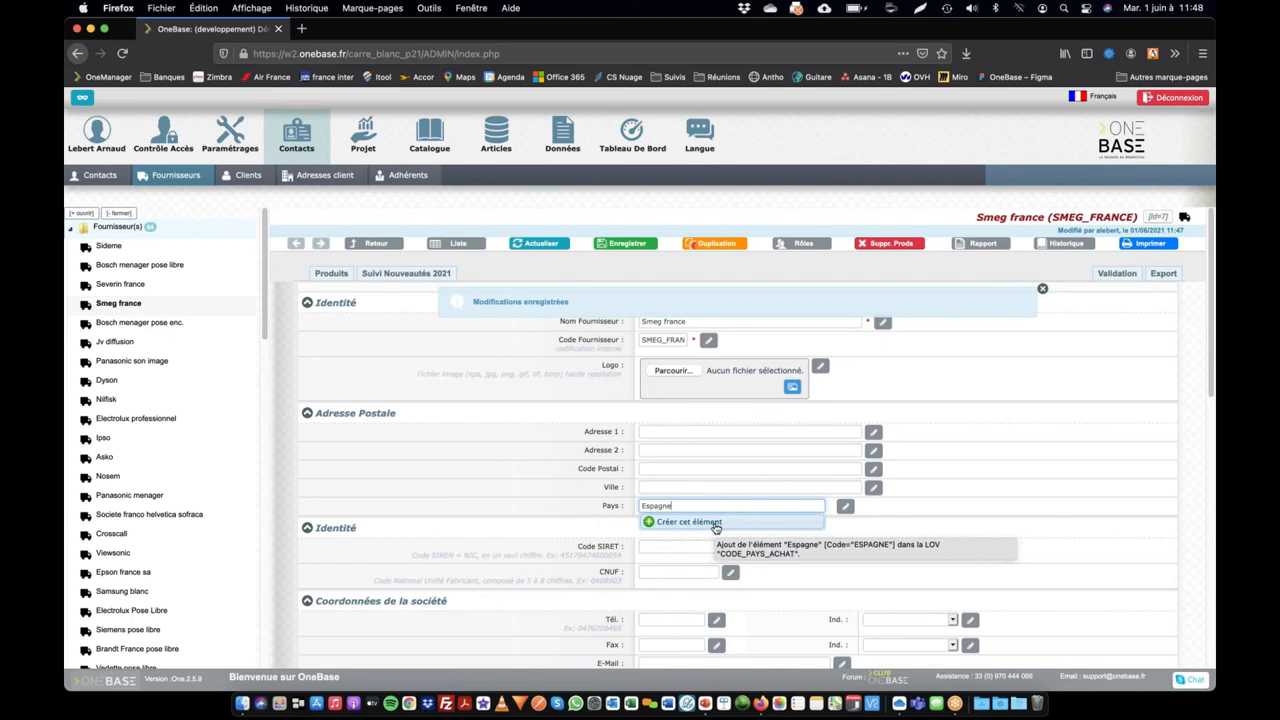
{"action": "left_click", "coordinate": [715, 526]}
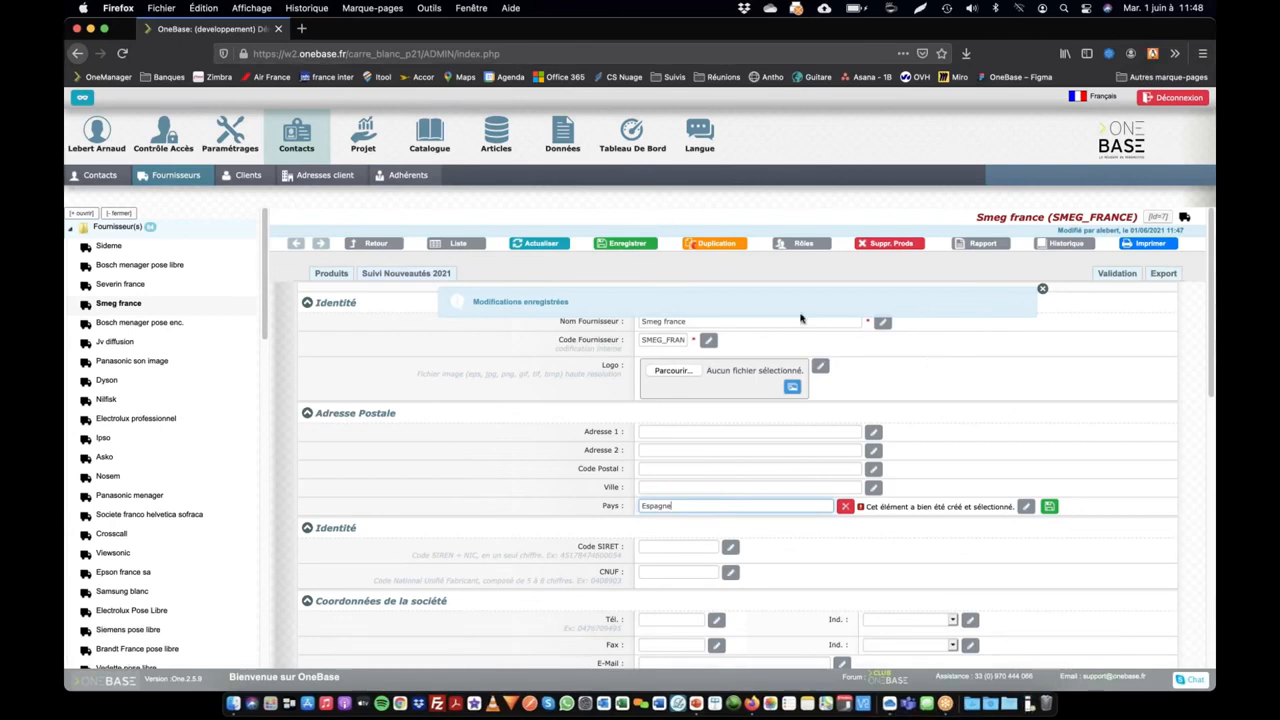
{"action": "left_click", "coordinate": [630, 245]}
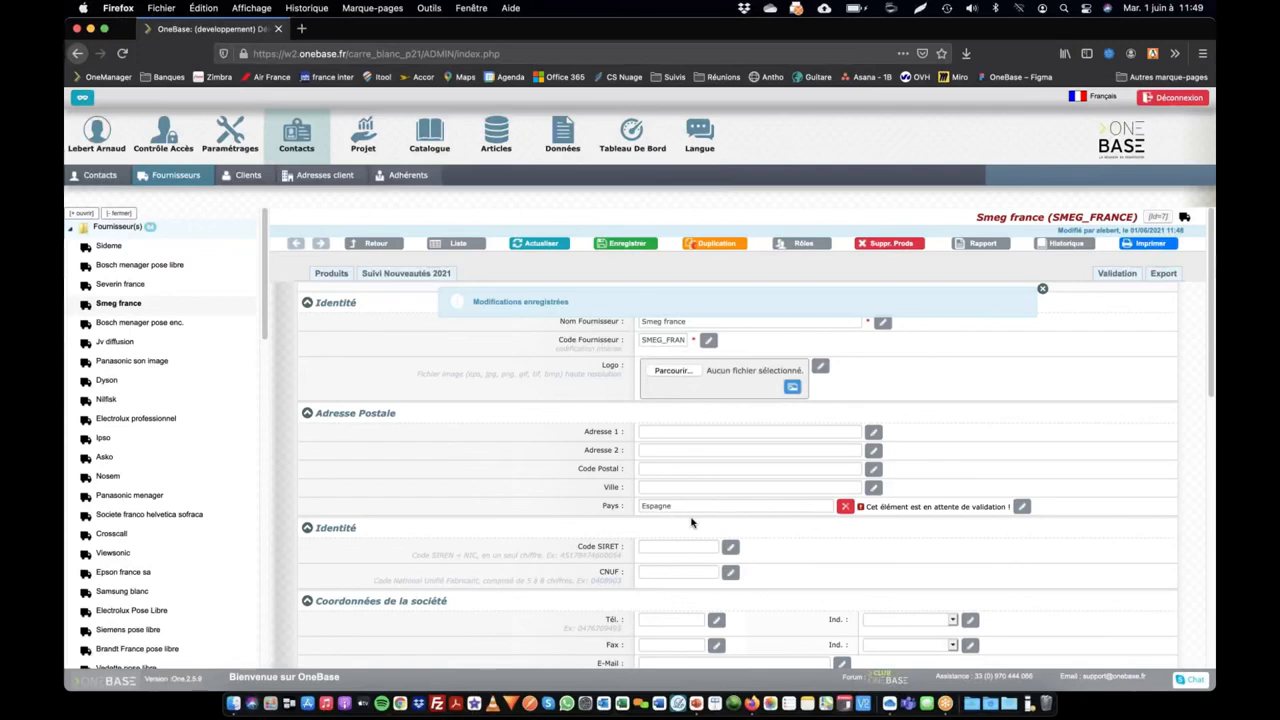
Step: Open the country value list from the pending-validation notice, examine the new ESPAGNE entry and return to the supplier record
{"action": "left_click", "coordinate": [930, 510]}
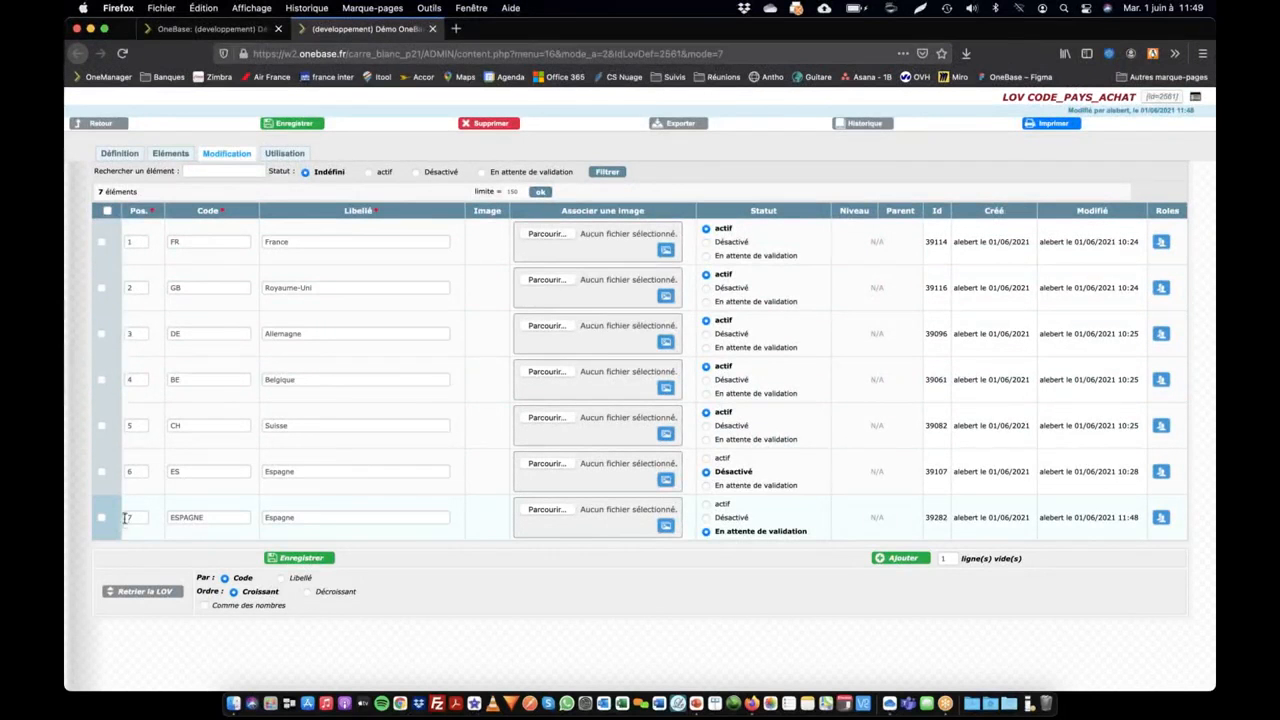
{"action": "left_click_drag", "start_coordinate": [166, 517], "coordinate": [369, 521]}
{"action": "left_click", "coordinate": [210, 28]}
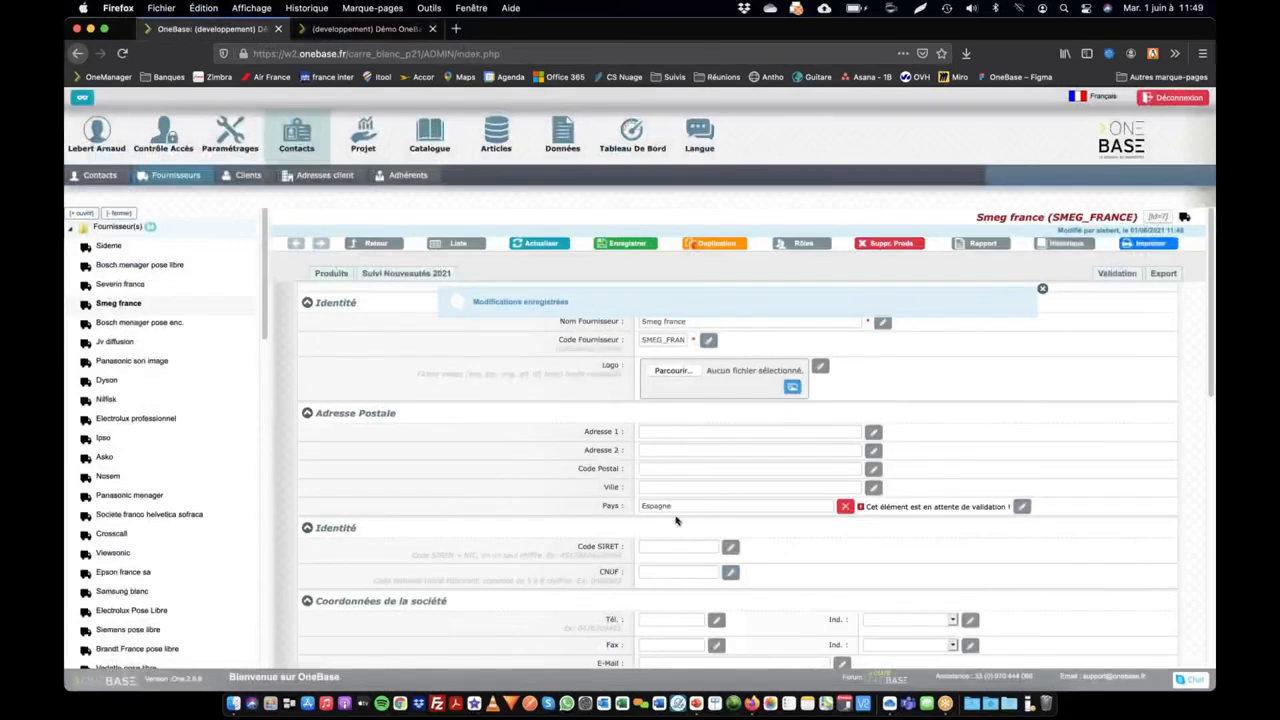
{"action": "left_click", "coordinate": [350, 30]}
{"action": "left_click", "coordinate": [226, 30]}
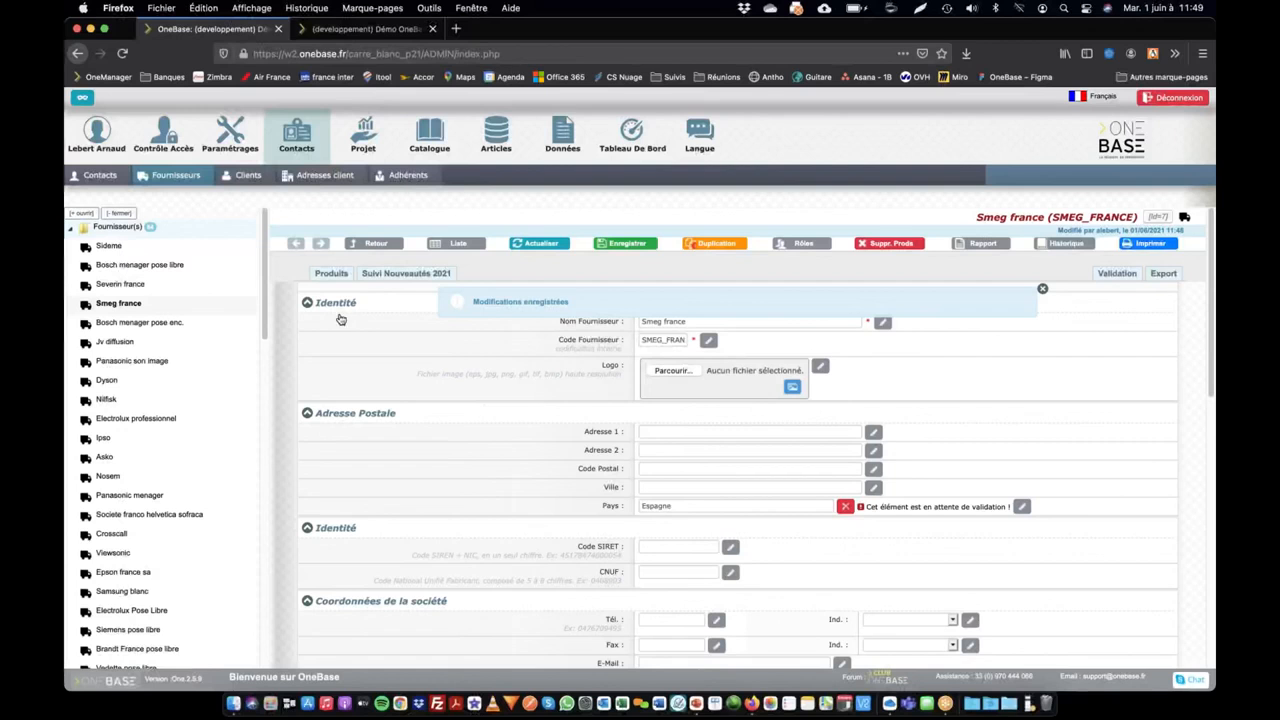
Step: Create Italie as a new country value in the Pays field of the Jv diffusion supplier and save the record
{"action": "left_click", "coordinate": [115, 341]}
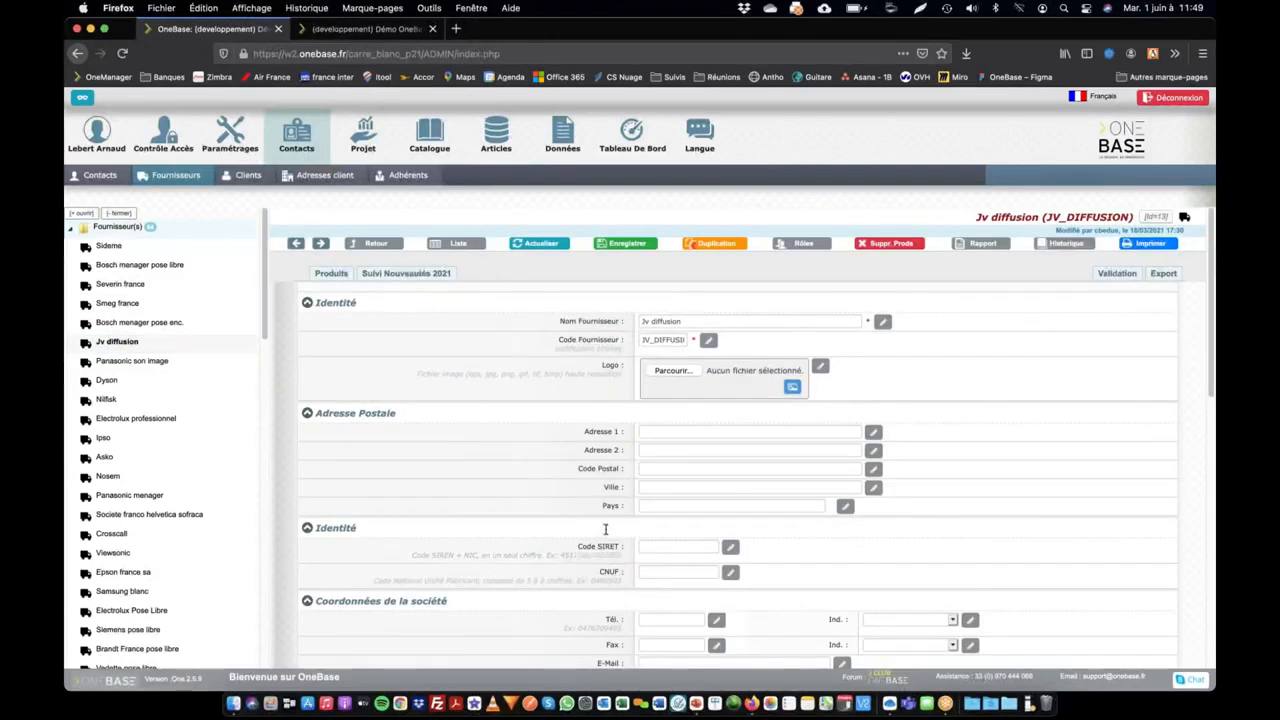
{"action": "scroll", "coordinate": [603, 529], "scroll_direction": "down", "scroll_amount": 3}
{"action": "scroll", "coordinate": [663, 546], "scroll_direction": "up", "scroll_amount": 3}
{"action": "left_click", "coordinate": [663, 507]}
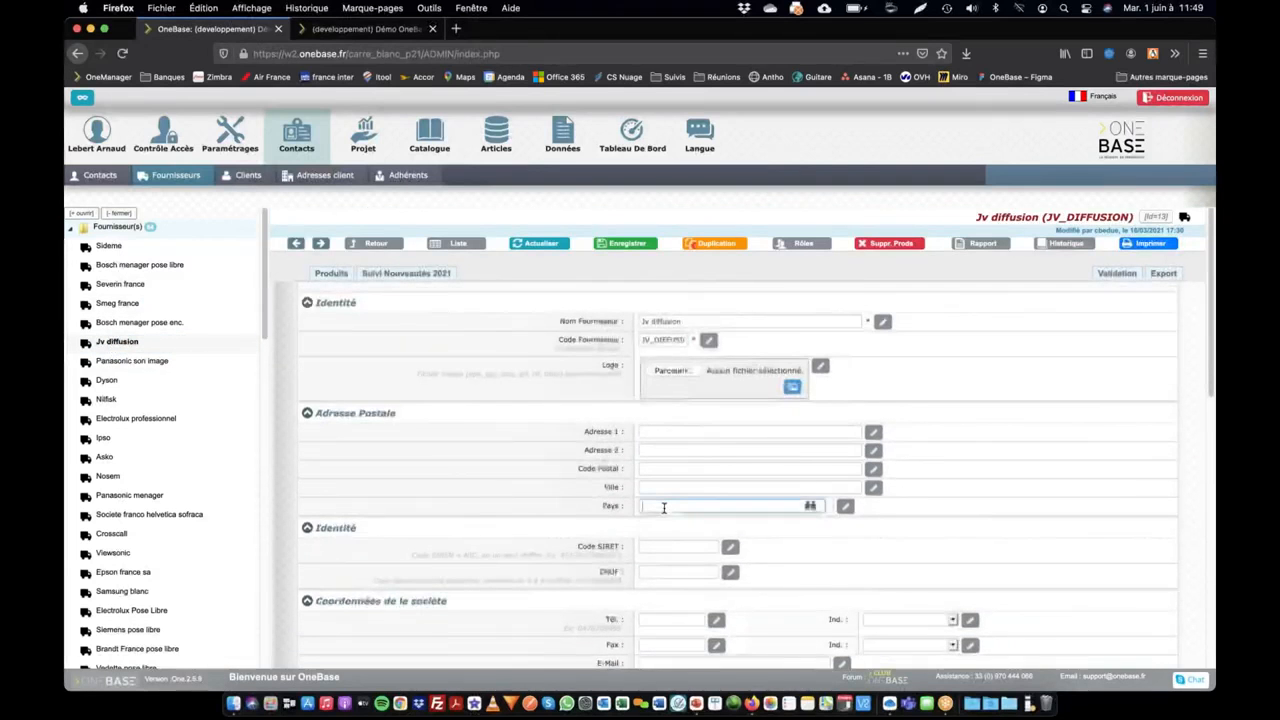
{"action": "type", "text": "Ita"}
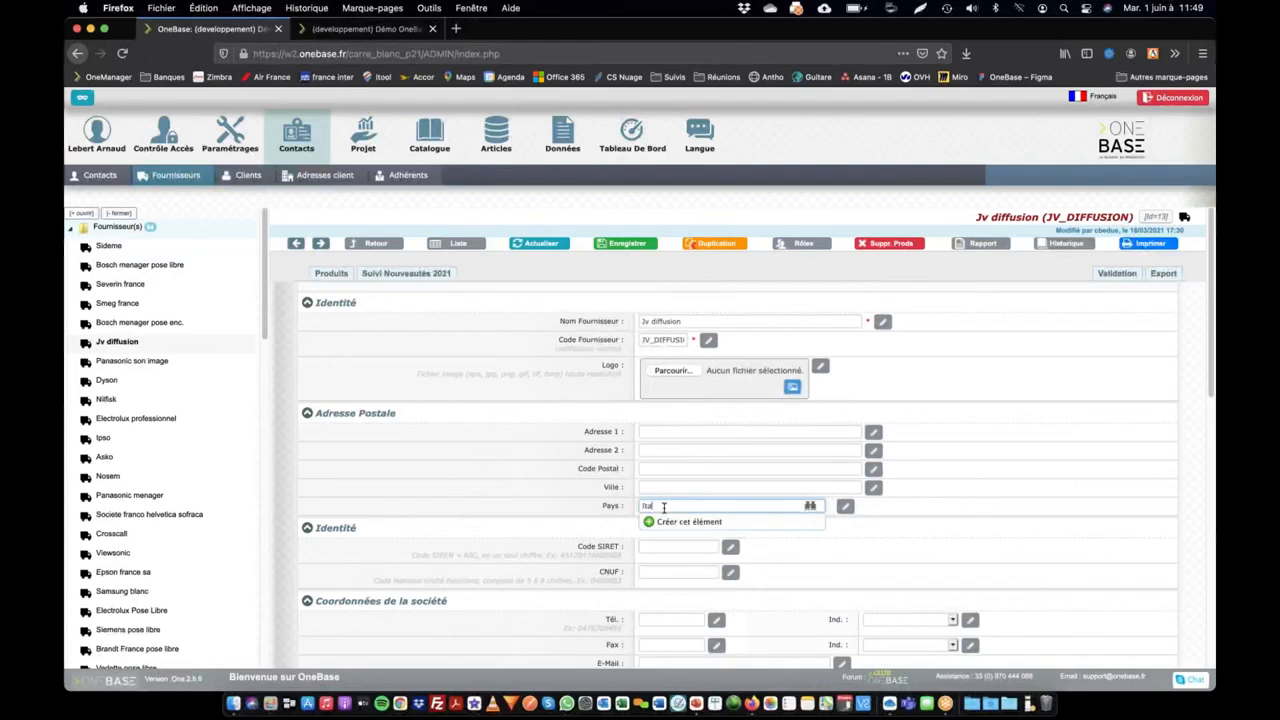
{"action": "type", "text": "lie"}
{"action": "left_click", "coordinate": [666, 517]}
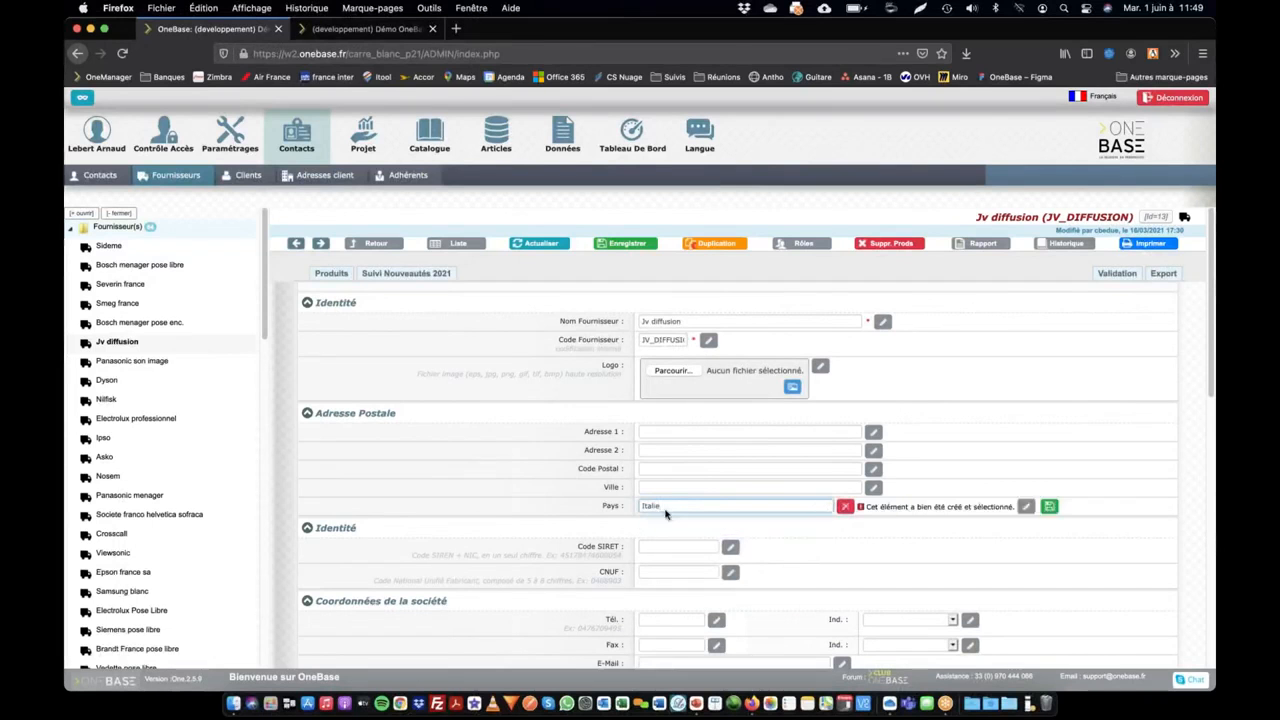
{"action": "key", "text": "Return"}
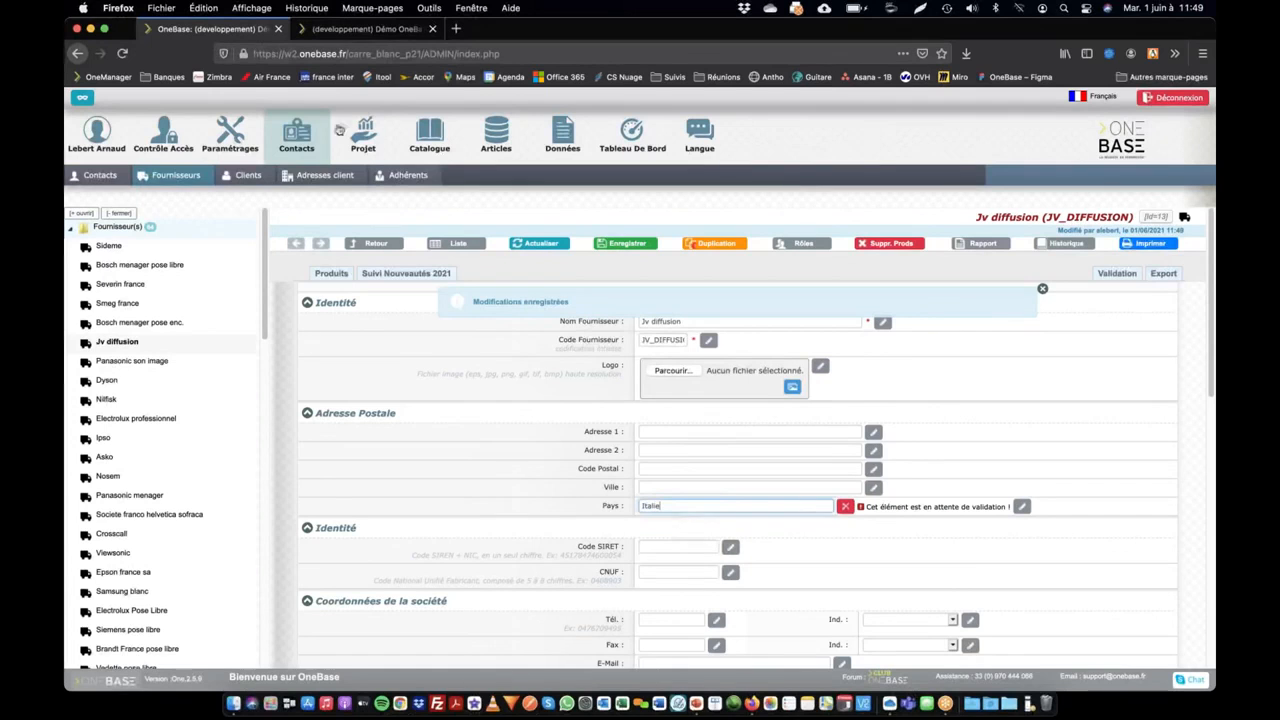
Step: Open the country value list from the pending-validation notice, set the ITALIE entry's status to actif and save
{"action": "left_click", "coordinate": [960, 509]}
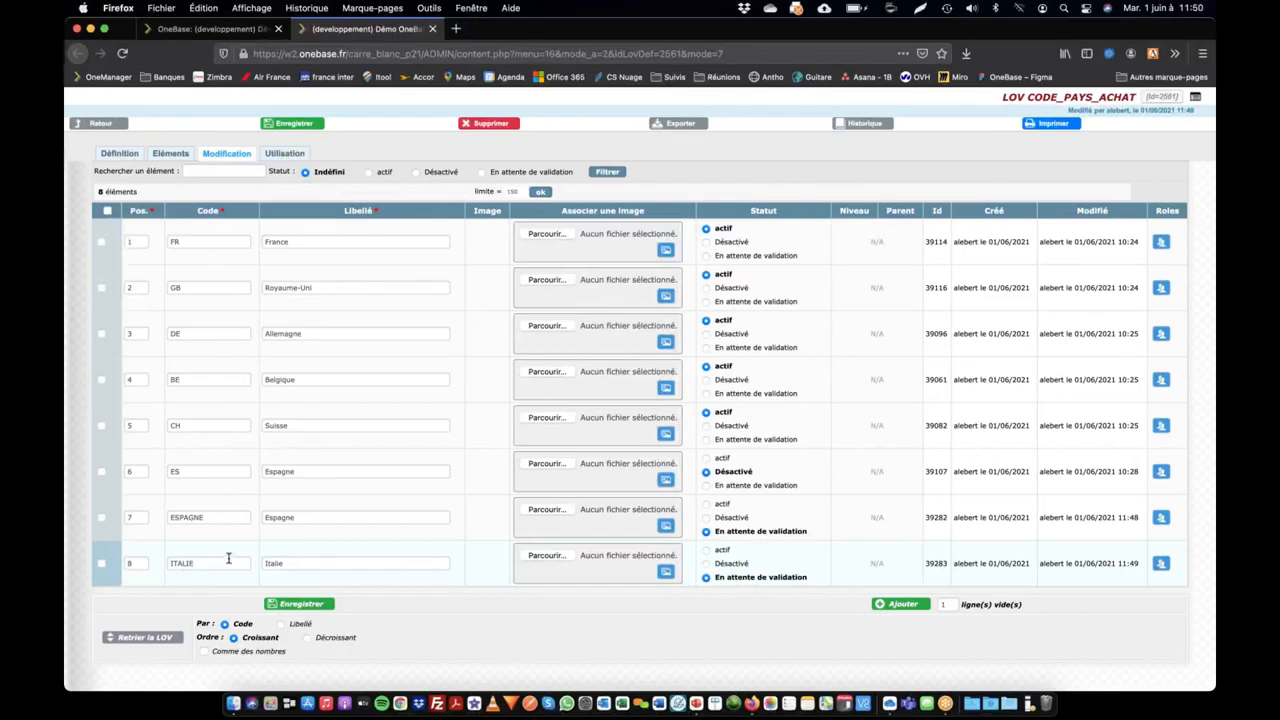
{"action": "left_click", "coordinate": [706, 550]}
{"action": "left_click", "coordinate": [706, 553]}
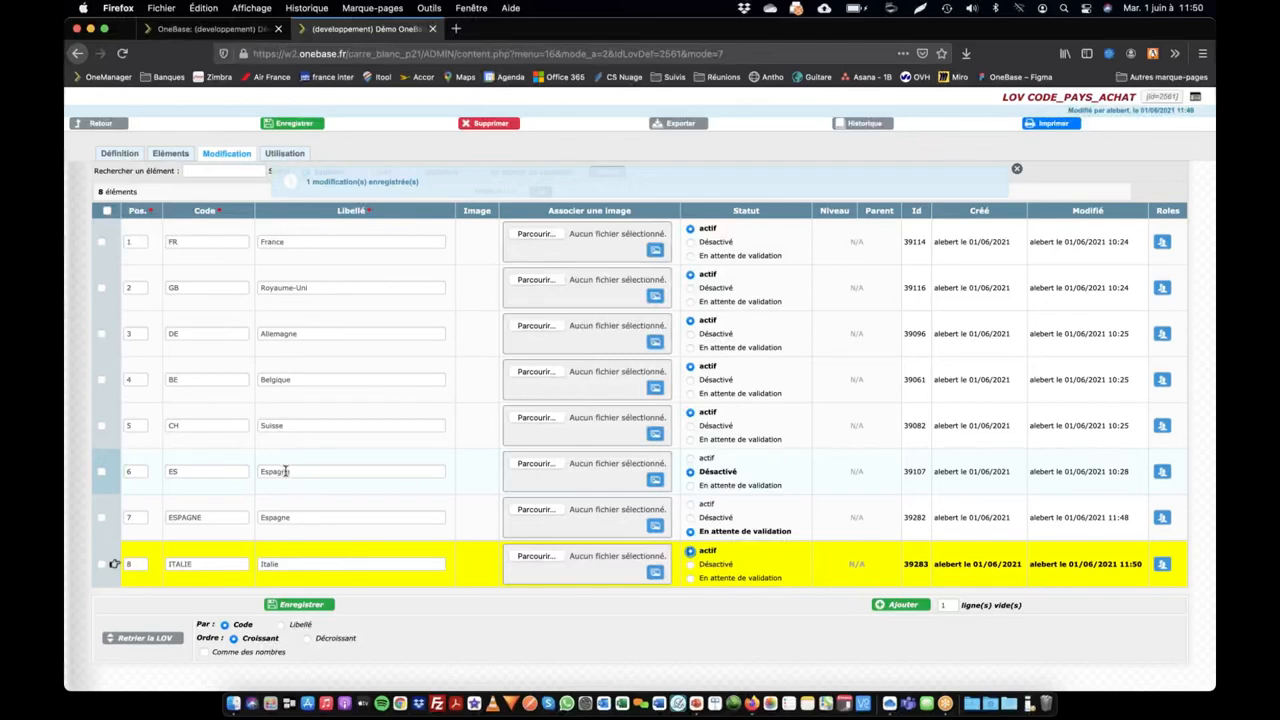
Step: Set the ESPAGNE entry's status to Désactivé and the ES entry's status to actif, and save the list
{"action": "left_click_drag", "start_coordinate": [265, 473], "coordinate": [366, 474]}
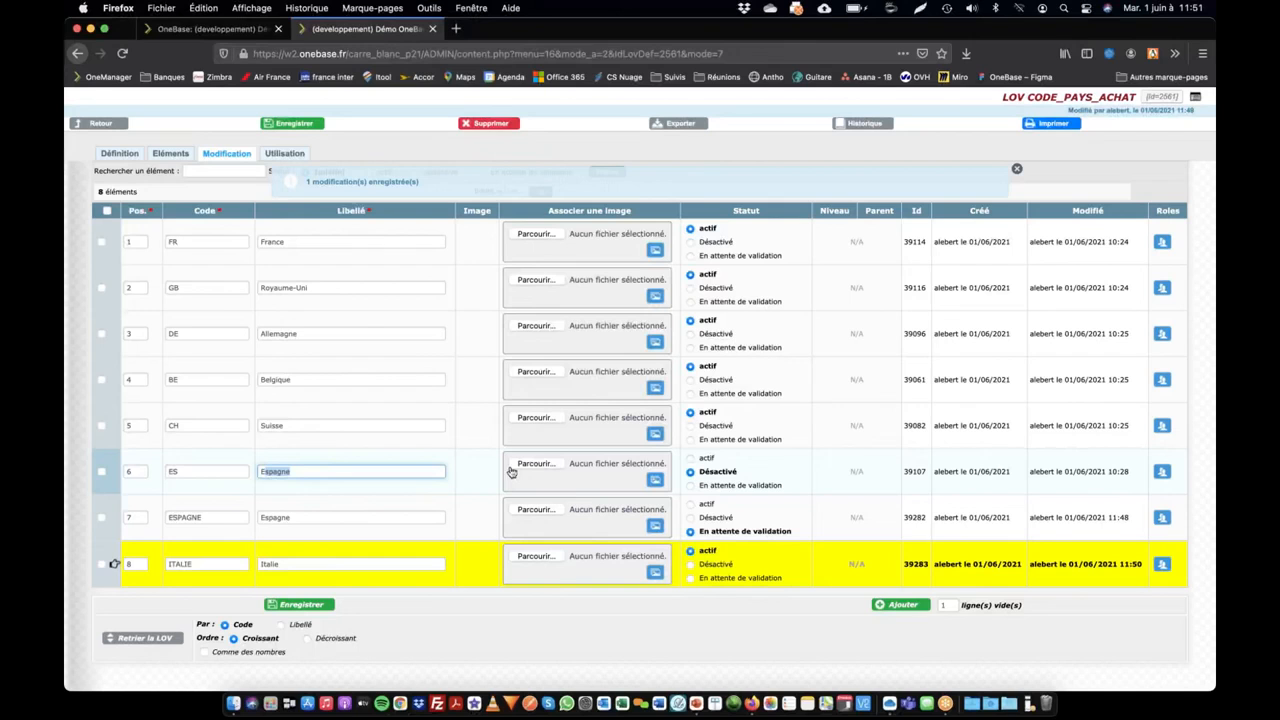
{"action": "left_click", "coordinate": [690, 517]}
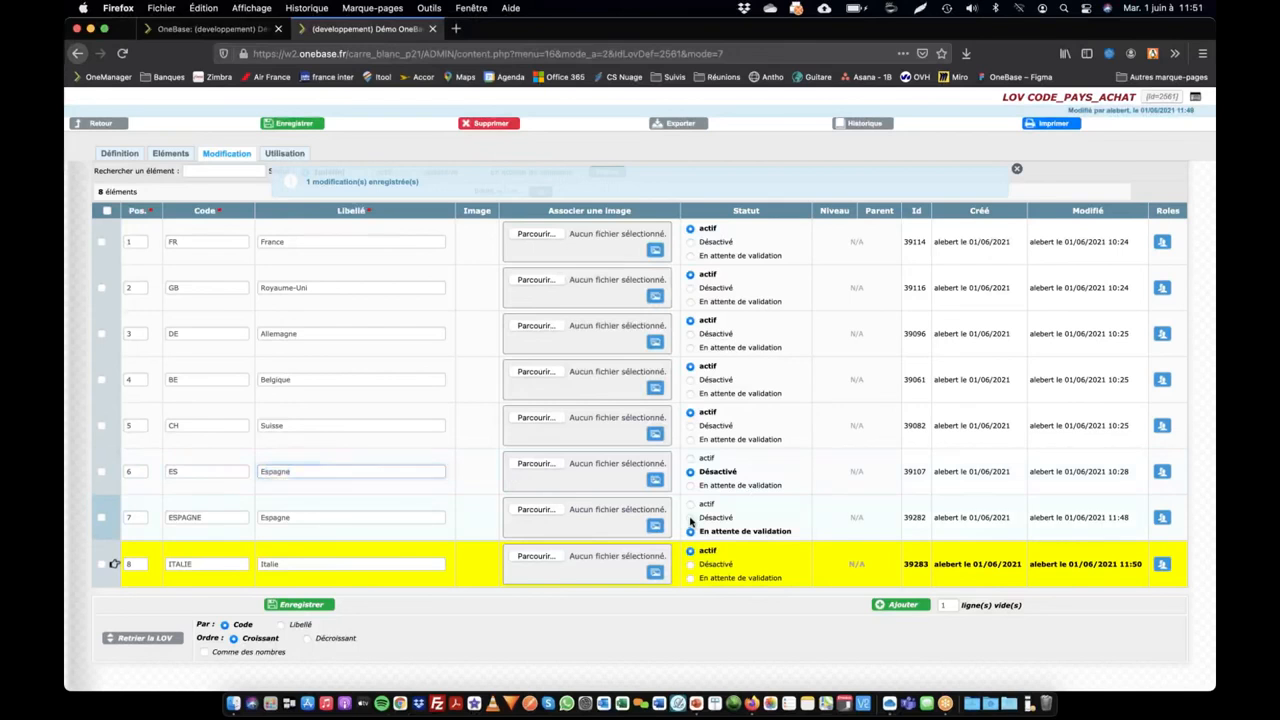
{"action": "left_click", "coordinate": [690, 458]}
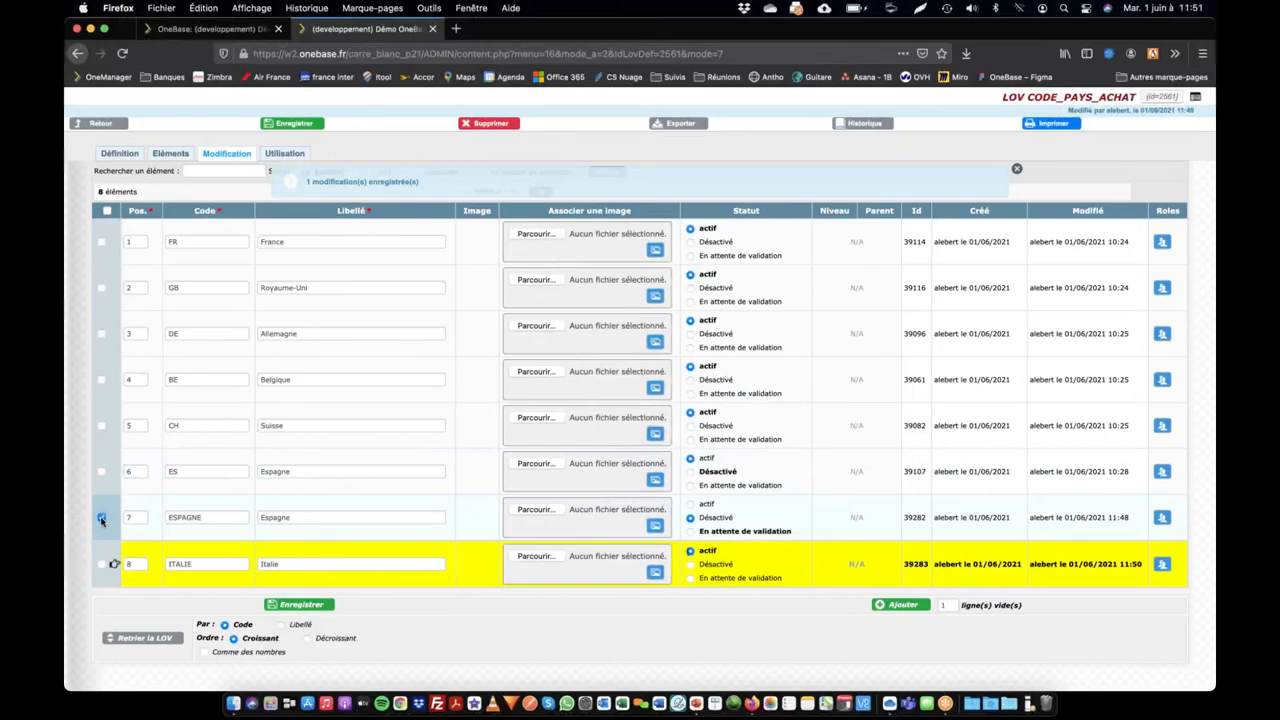
{"action": "left_click", "coordinate": [294, 123]}
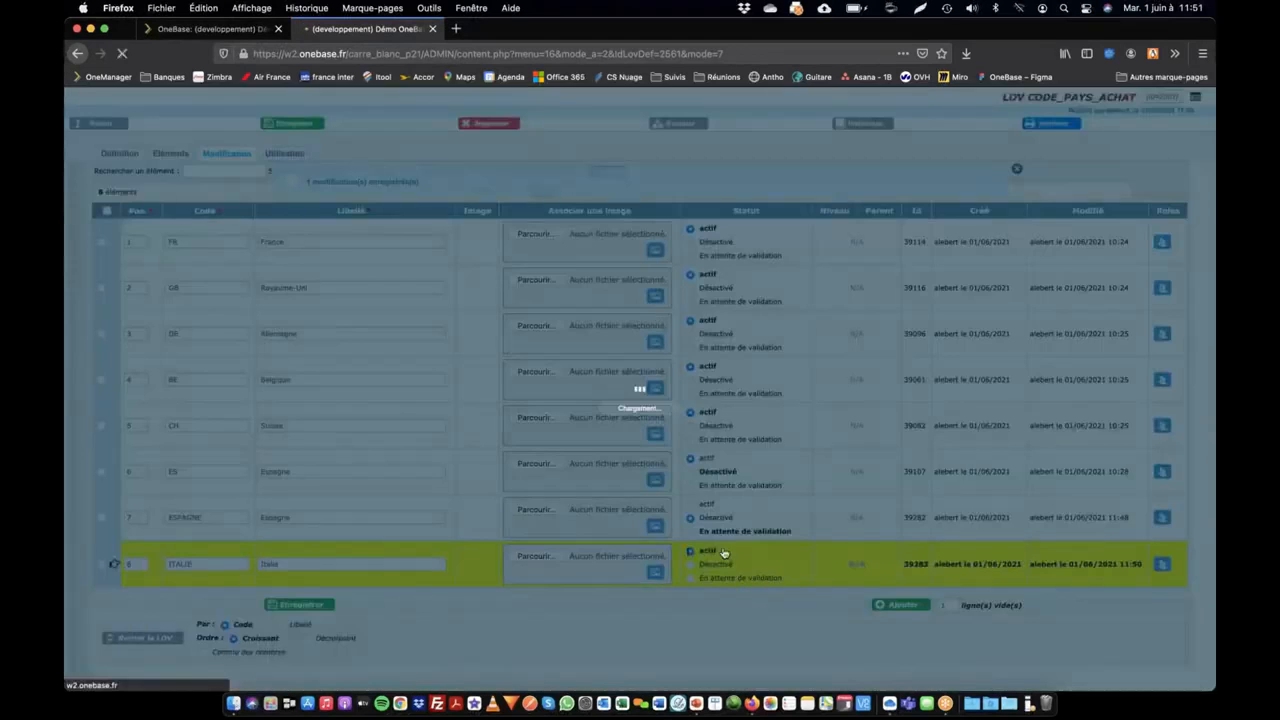
Step: Delete the ESPAGNE entry from the country value list and confirm the deletion
{"action": "left_click", "coordinate": [102, 519]}
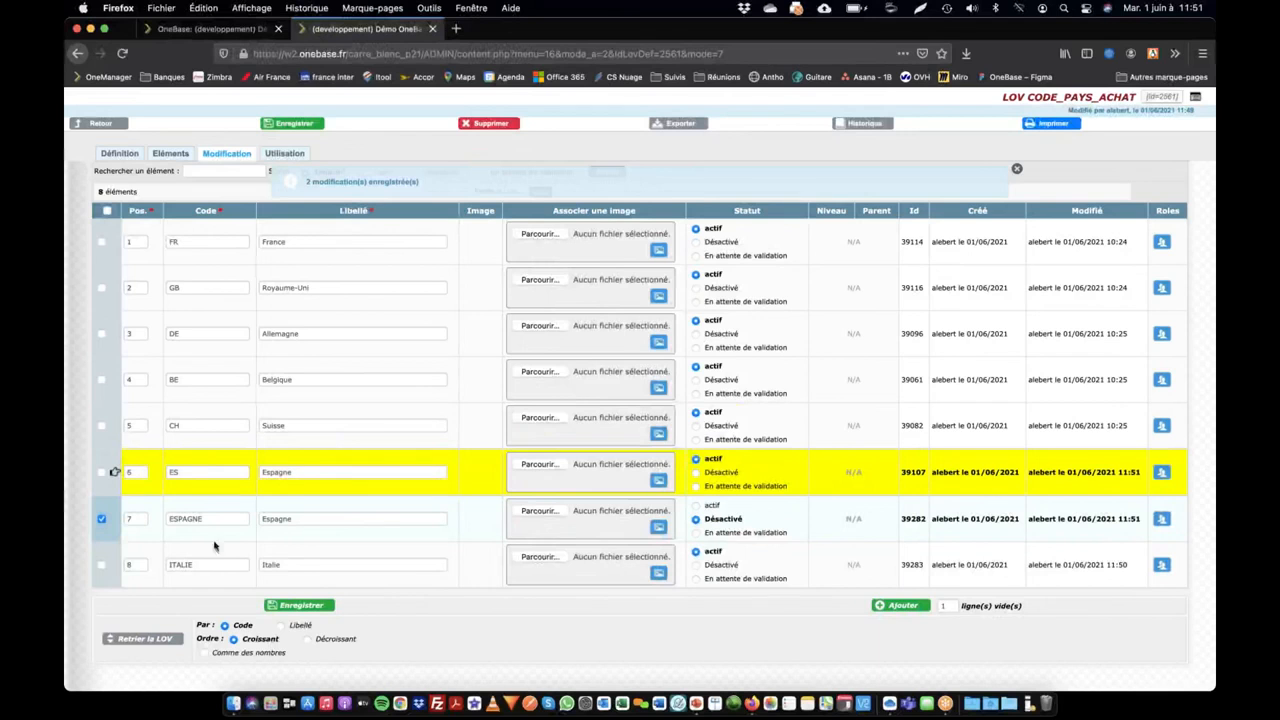
{"action": "left_click", "coordinate": [494, 124]}
{"action": "left_click", "coordinate": [720, 337]}
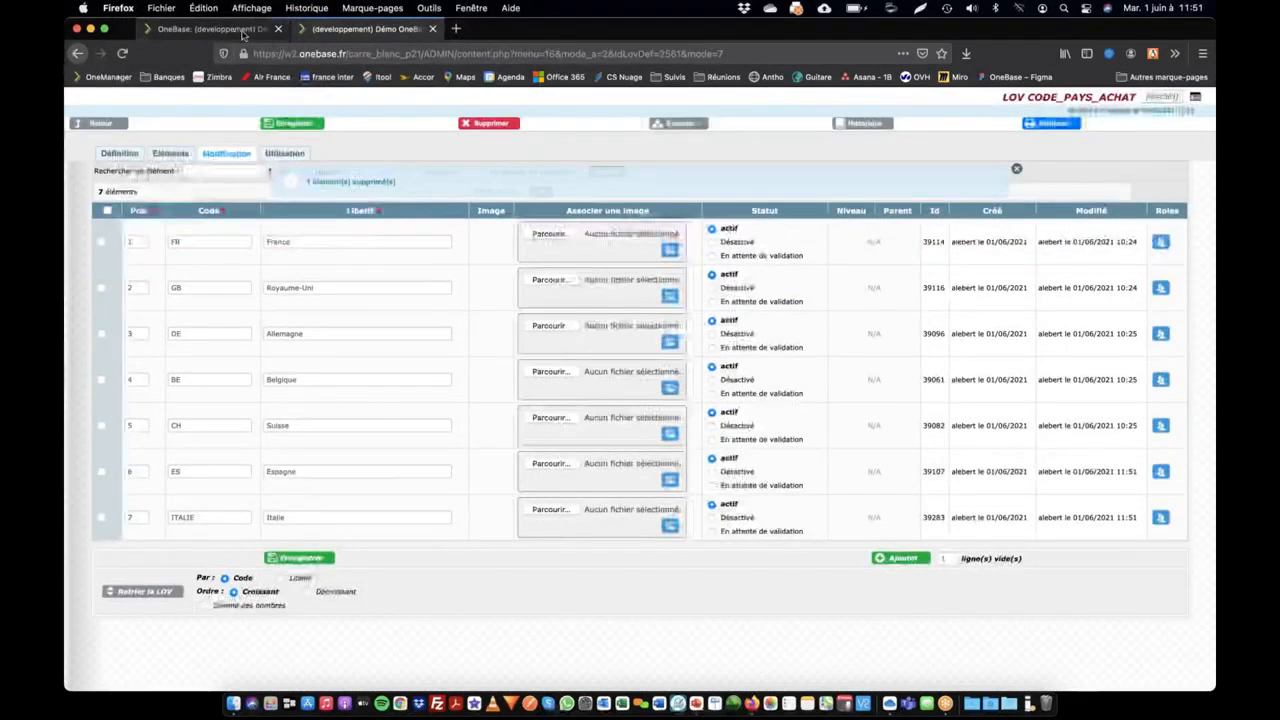
Step: Reopen the Smeg france supplier record and read the error message about its country code
{"action": "left_click", "coordinate": [243, 33]}
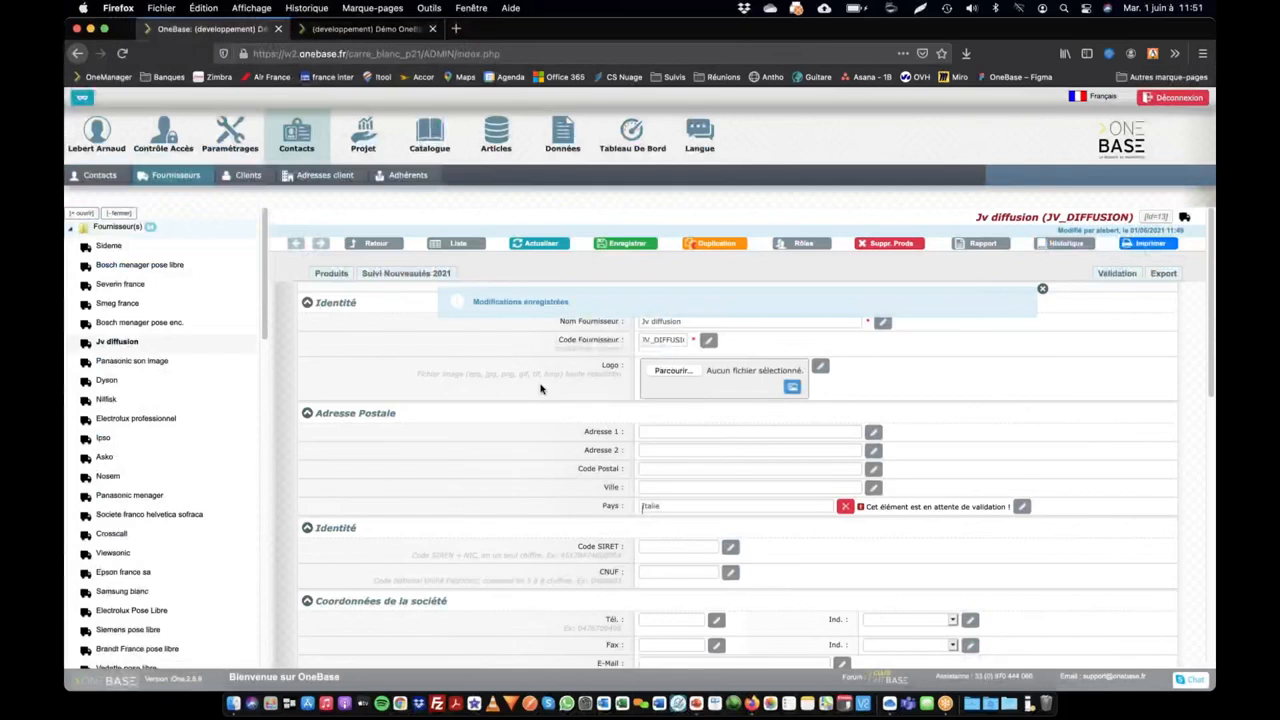
{"action": "left_click", "coordinate": [118, 303]}
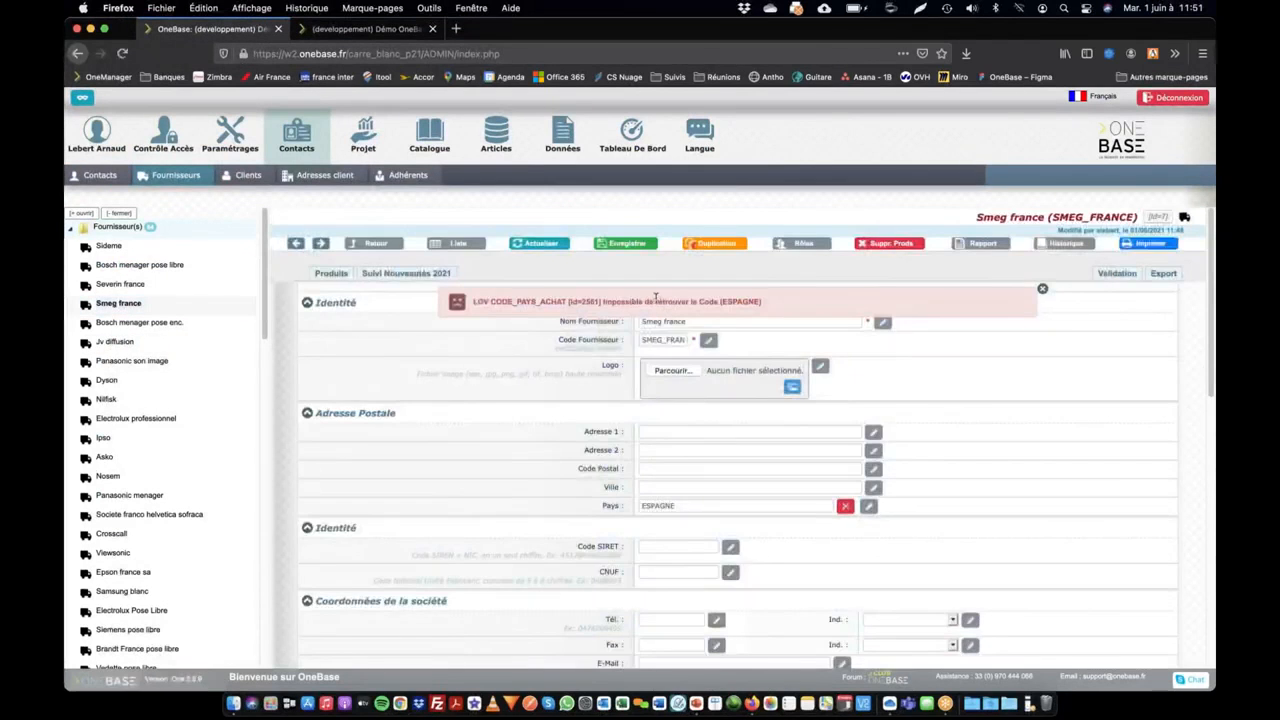
{"action": "left_click_drag", "start_coordinate": [598, 302], "coordinate": [757, 308]}
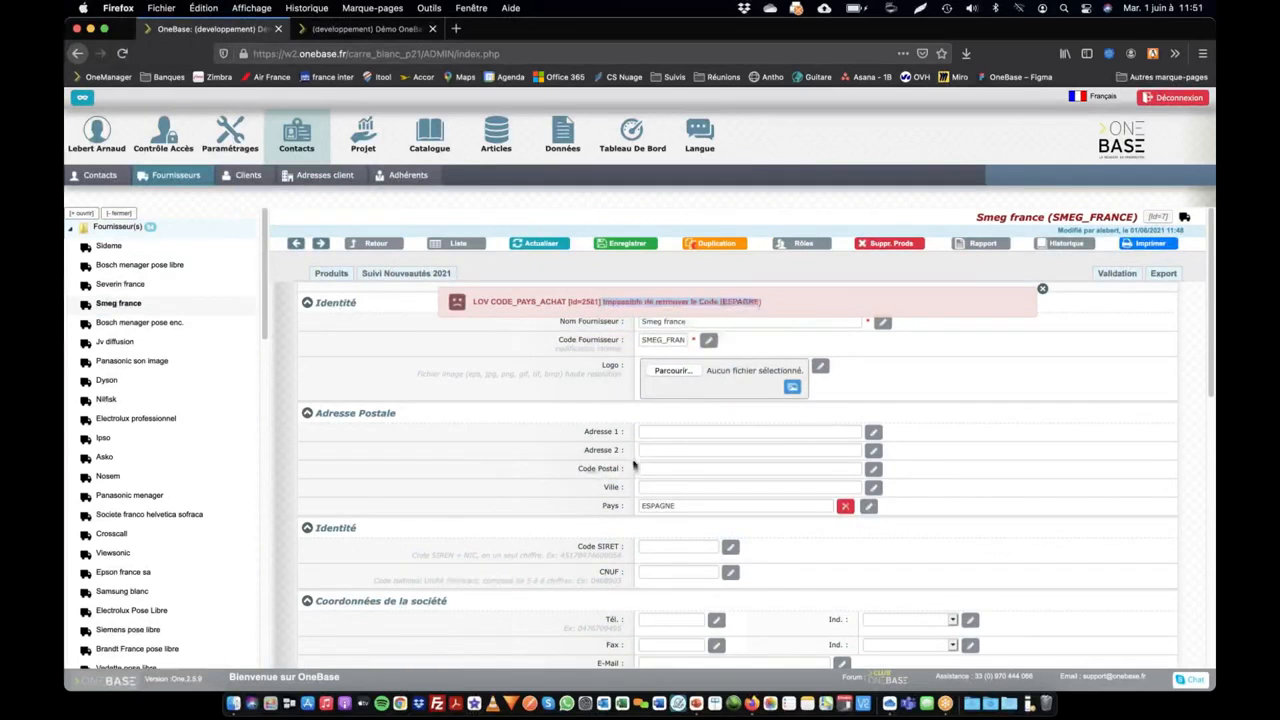
Step: Open the value statistics from the Pays field's definition and examine the integrity test for ESPAGNE
{"action": "left_click", "coordinate": [609, 507]}
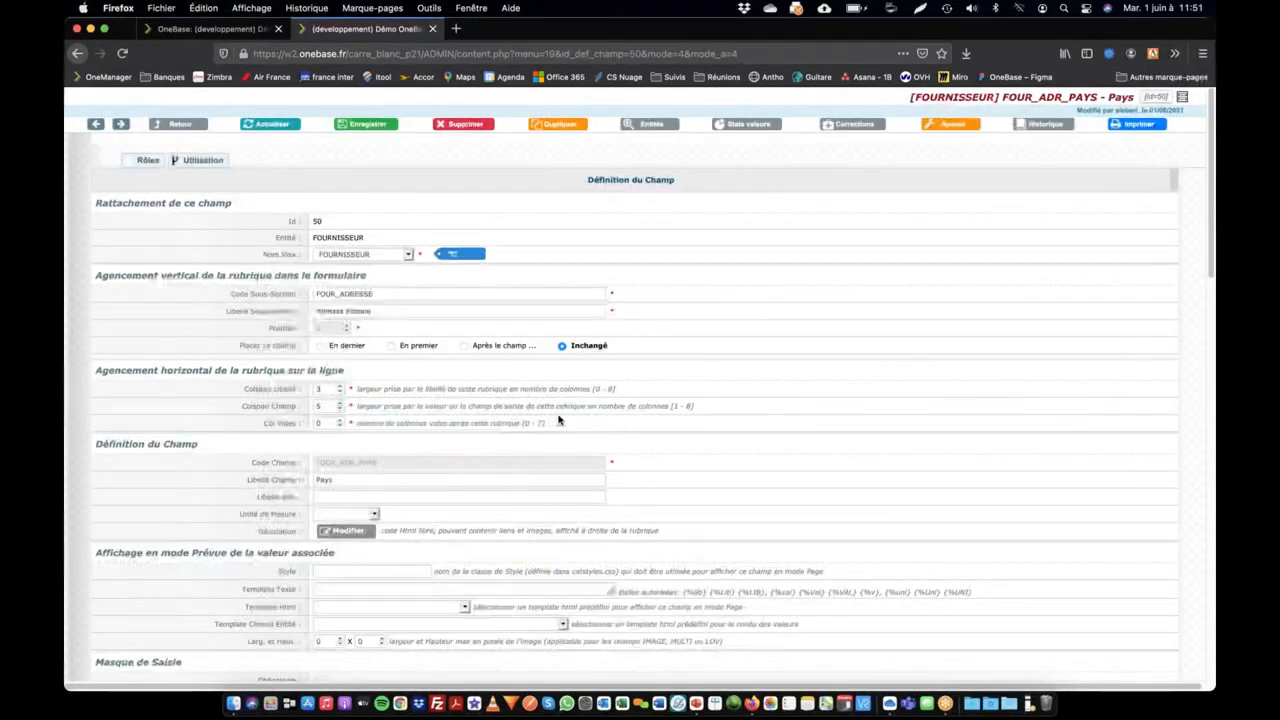
{"action": "left_click", "coordinate": [764, 126]}
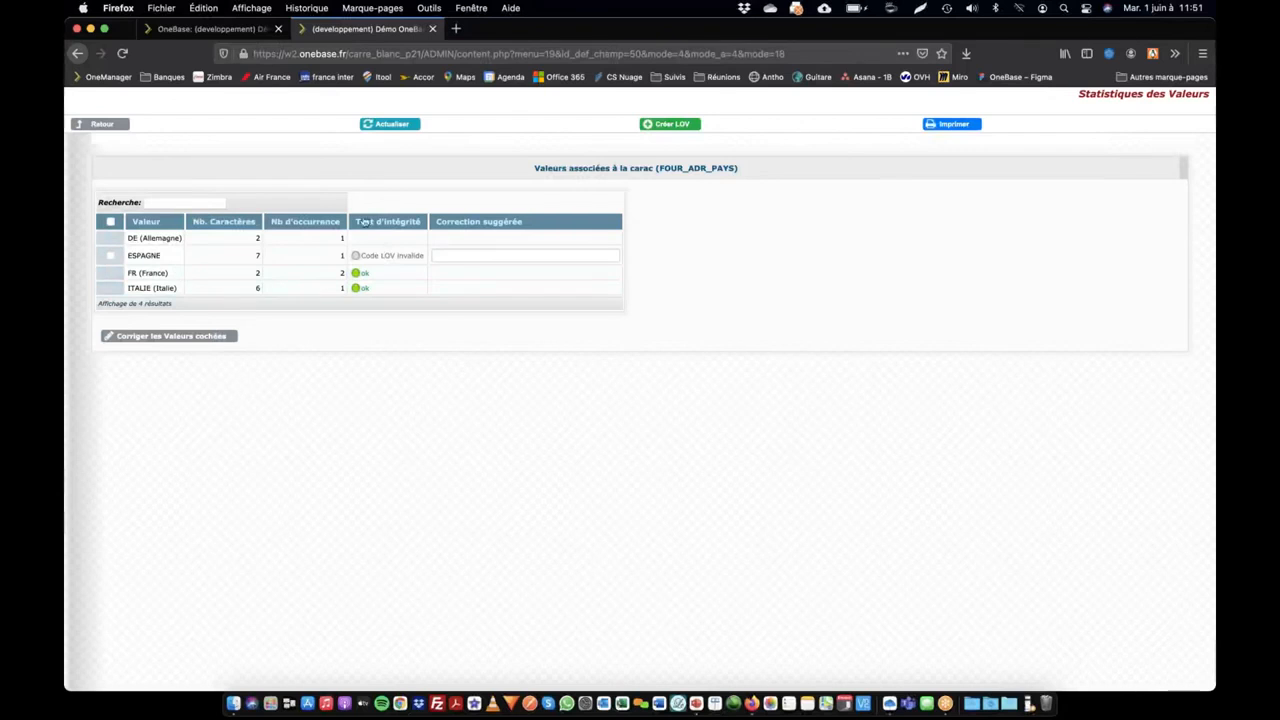
{"action": "left_click_drag", "start_coordinate": [364, 256], "coordinate": [421, 256]}
{"action": "left_click", "coordinate": [391, 260]}
Step: Replace the invalid ESPAGNE value with the code ES in the Pays value statistics and confirm the irreversible correction
{"action": "left_click", "coordinate": [110, 257]}
{"action": "left_click", "coordinate": [480, 258]}
{"action": "type", "text": "ES"}
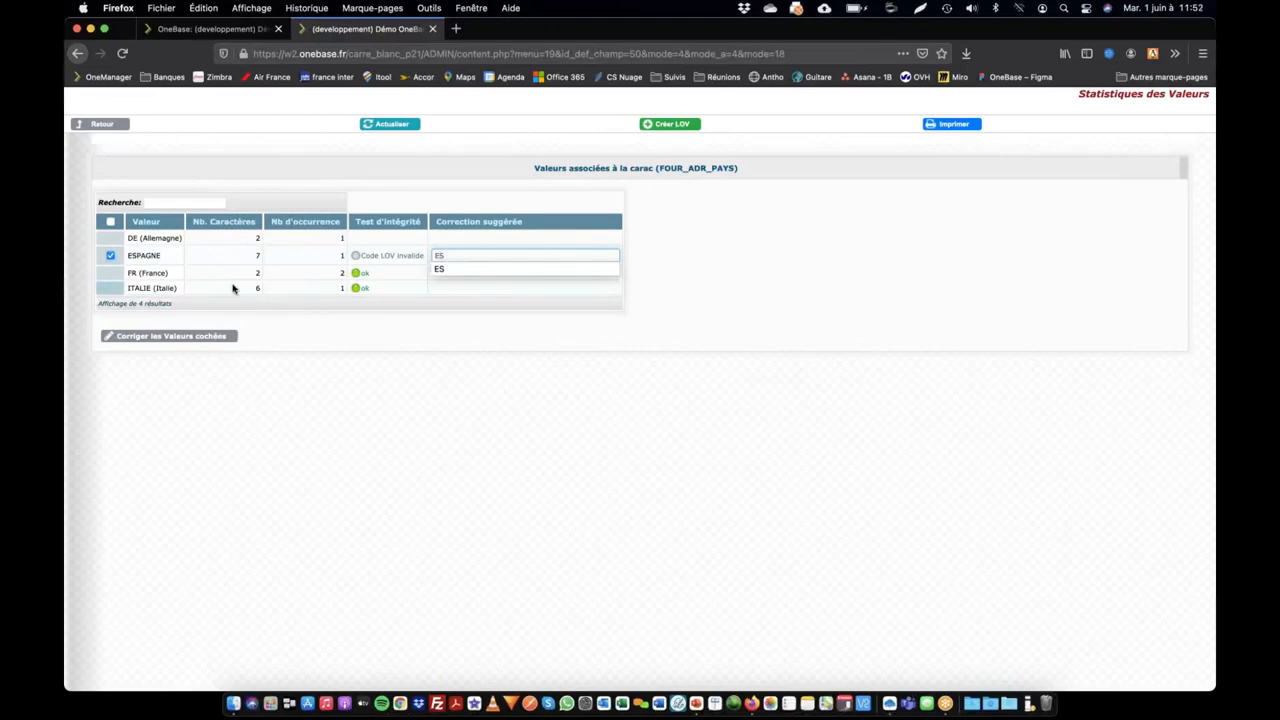
{"action": "left_click", "coordinate": [150, 340]}
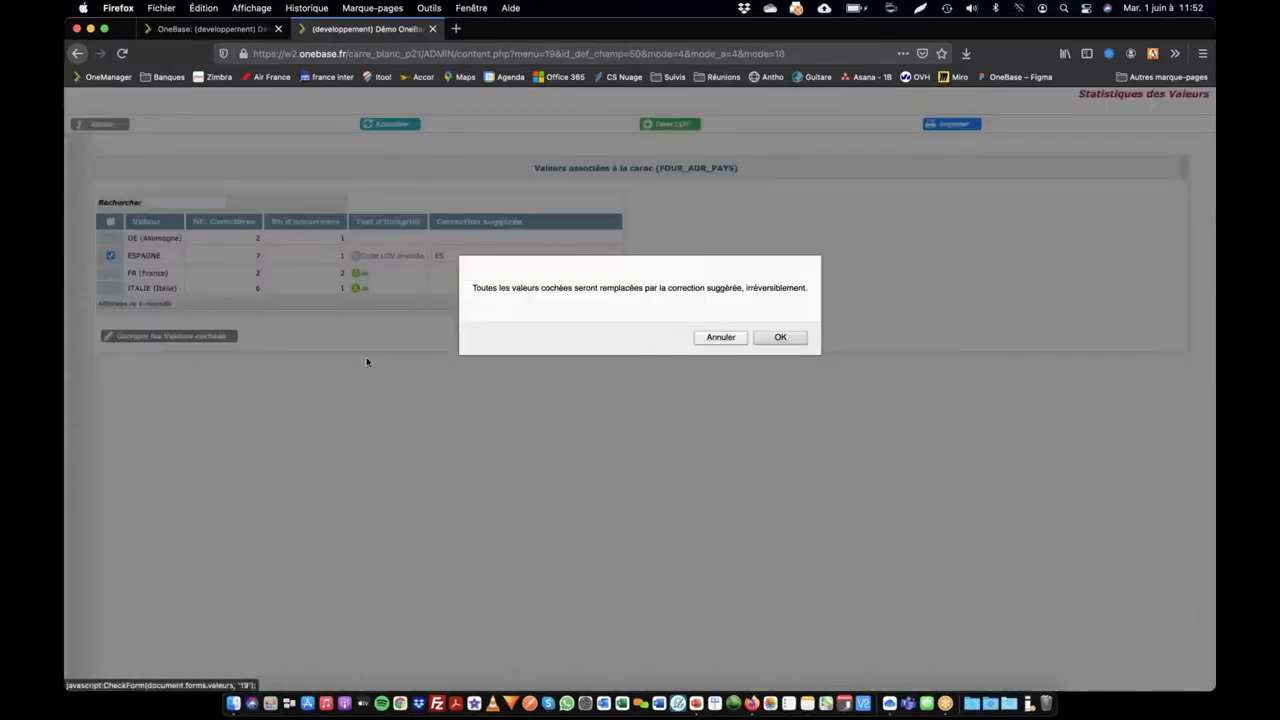
{"action": "left_click", "coordinate": [780, 337]}
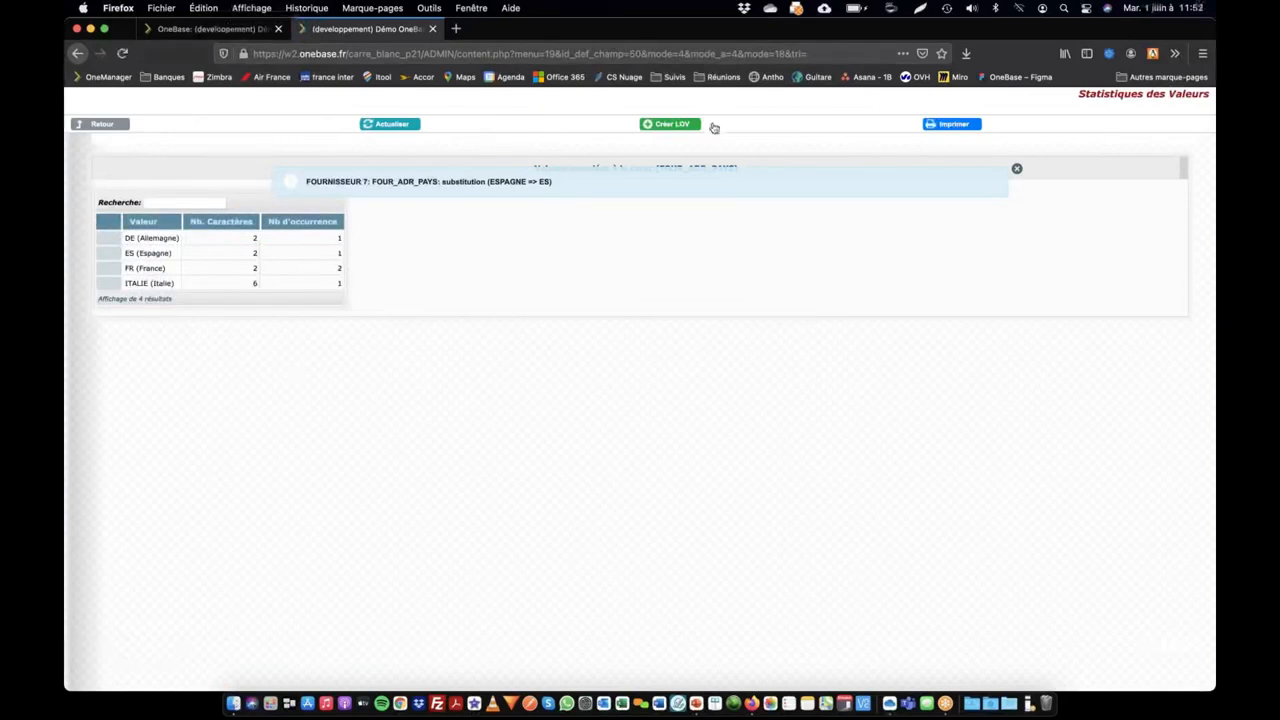
Step: Return to the Pays field's definition, and refresh the Smeg france supplier record to check its country
{"action": "left_click", "coordinate": [118, 128]}
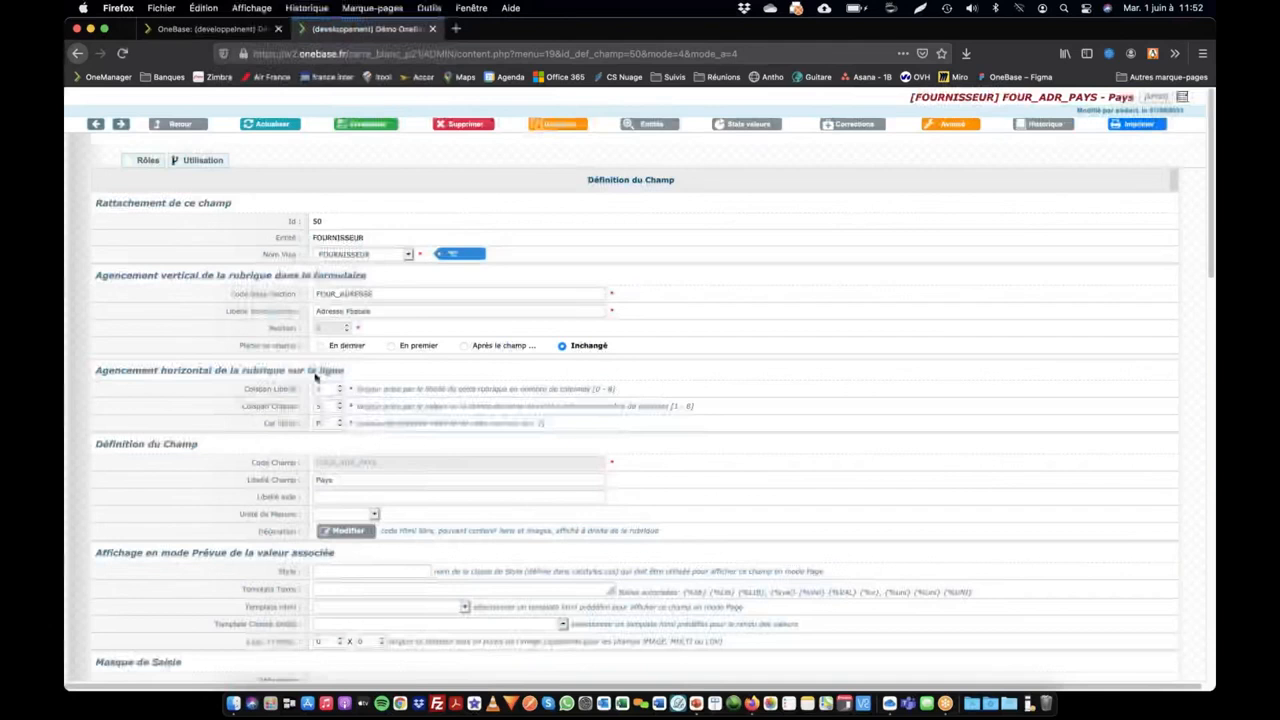
{"action": "scroll", "coordinate": [315, 378], "scroll_direction": "down", "scroll_amount": 5}
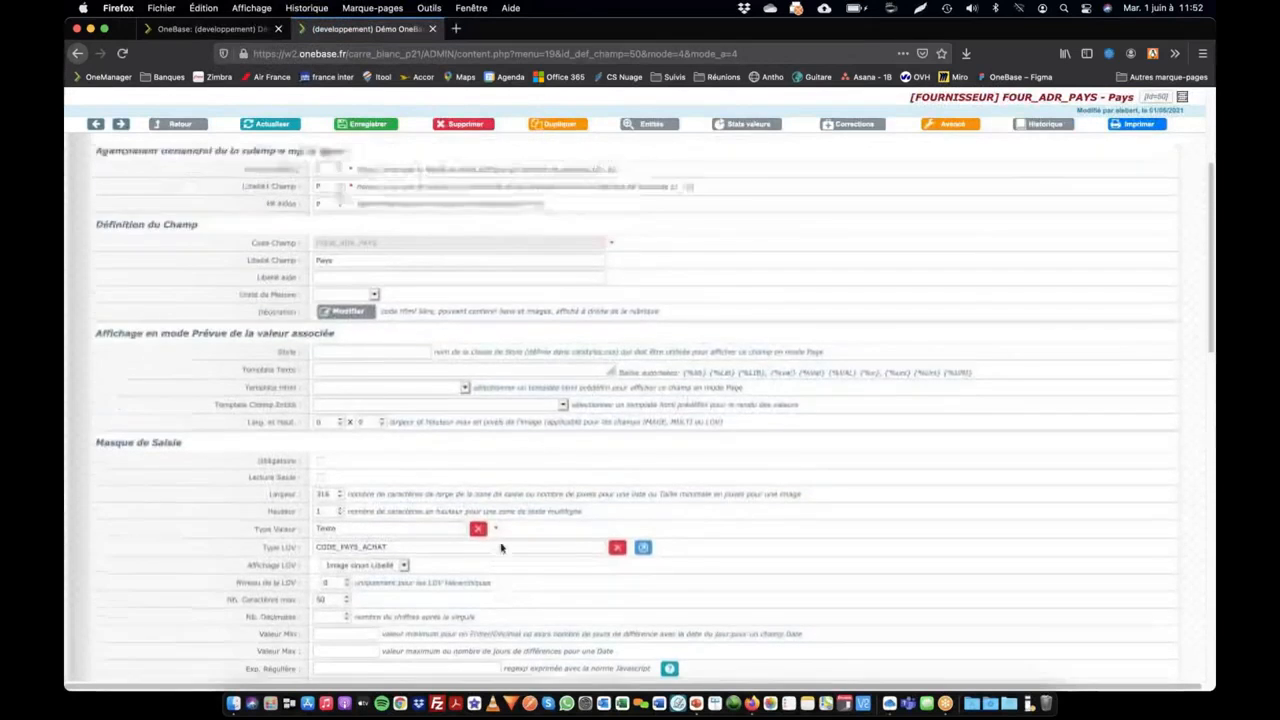
{"action": "scroll", "coordinate": [501, 547], "scroll_direction": "up", "scroll_amount": 2}
{"action": "left_click", "coordinate": [217, 31]}
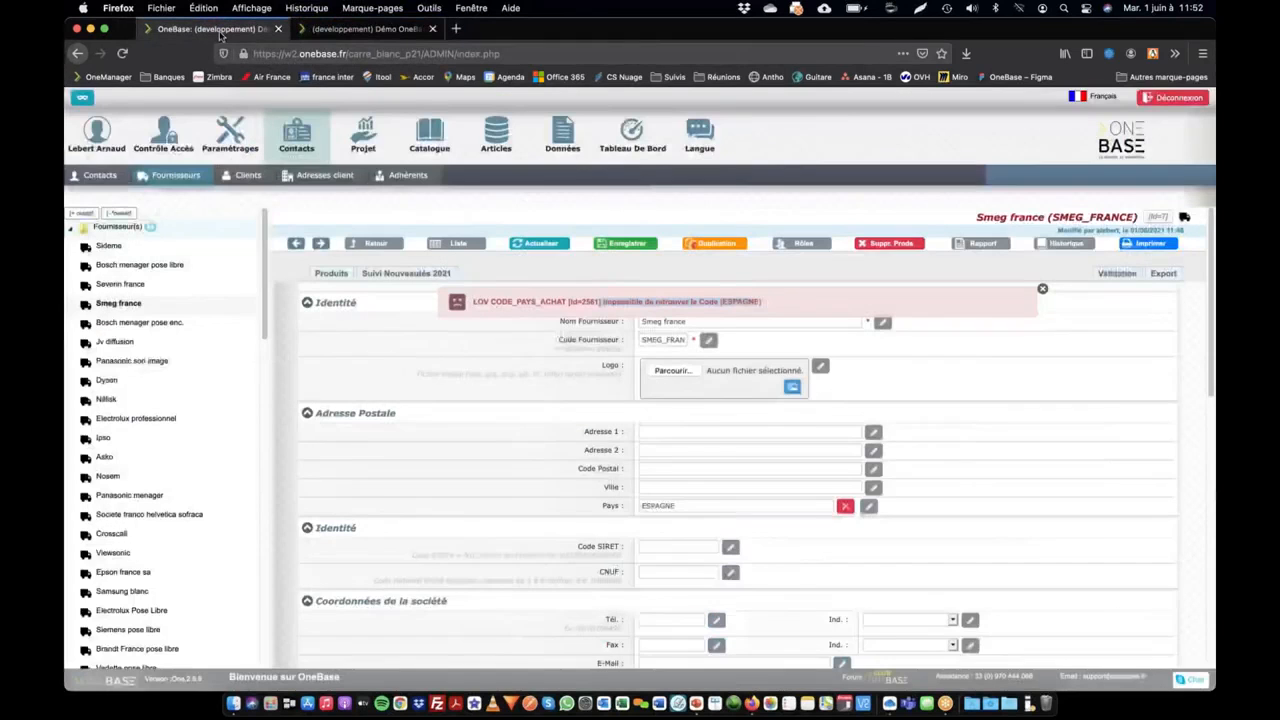
{"action": "left_click", "coordinate": [540, 244]}
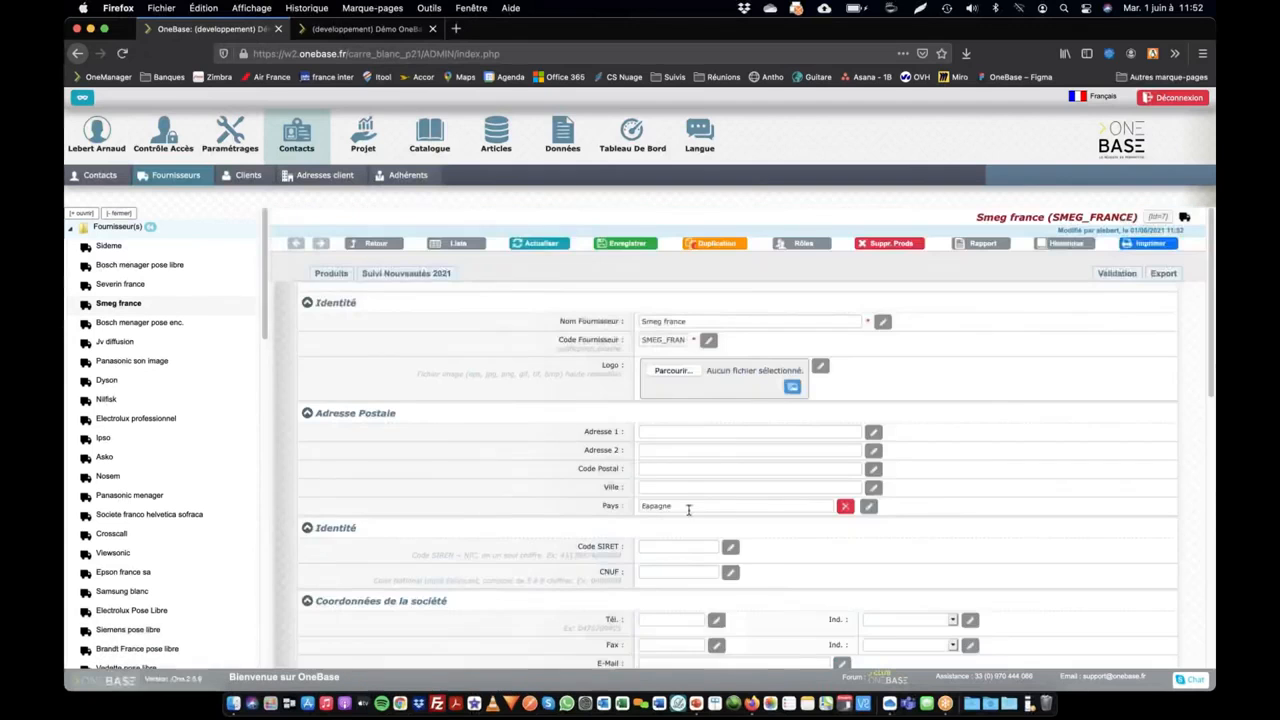
{"action": "left_click", "coordinate": [688, 507]}
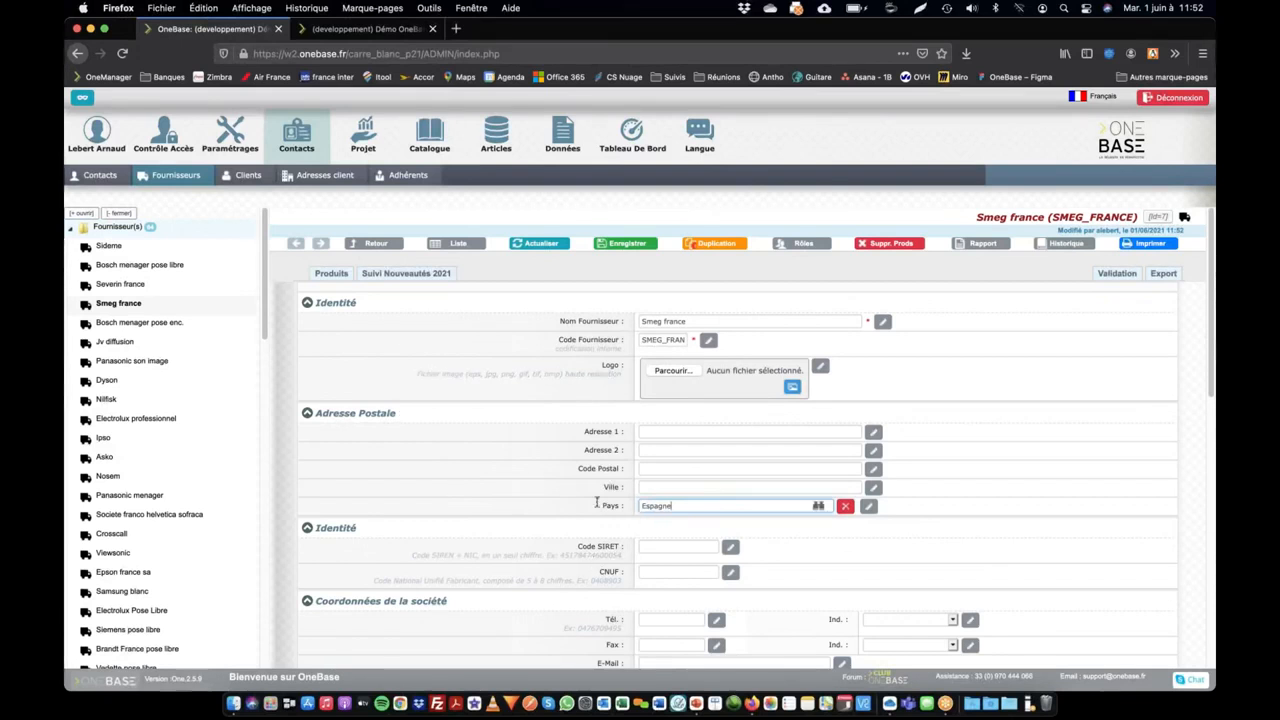
Step: In the catalogue, remove the Smeg france supplier restriction and apply the filter for product ID 1345
{"action": "left_click", "coordinate": [432, 150]}
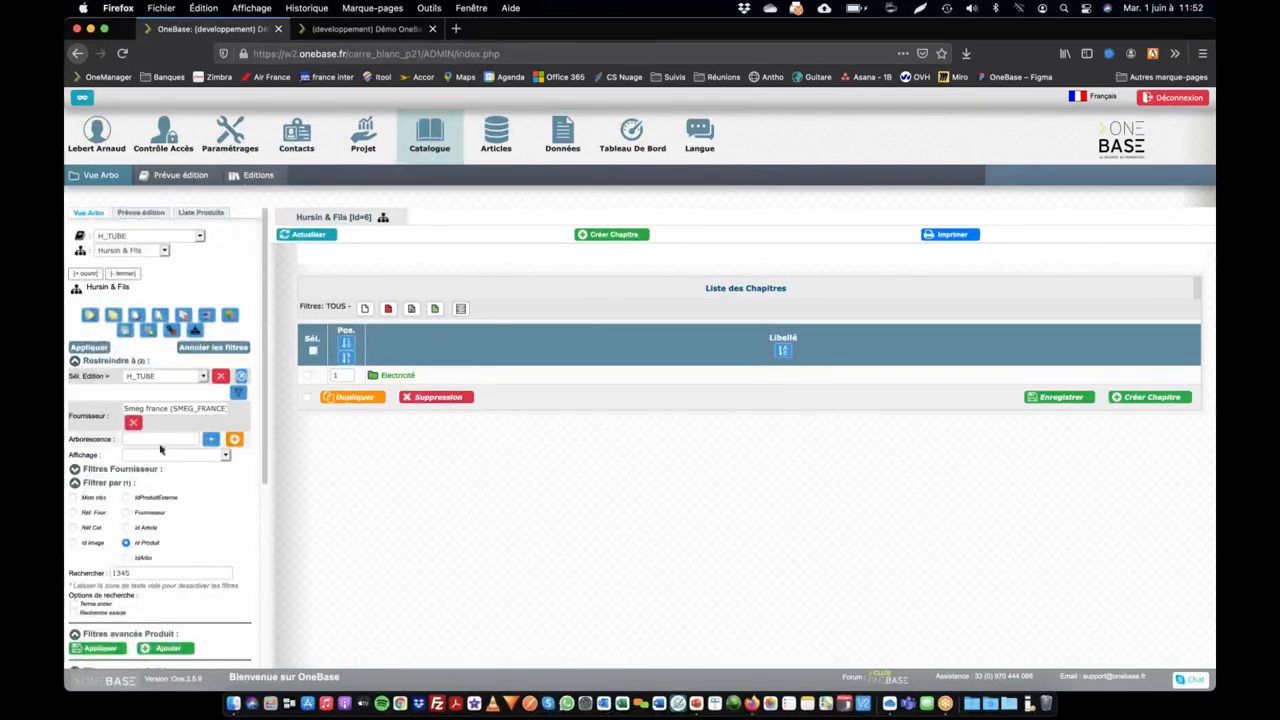
{"action": "scroll", "coordinate": [160, 443], "scroll_direction": "down", "scroll_amount": 1}
{"action": "double_click", "coordinate": [122, 517]}
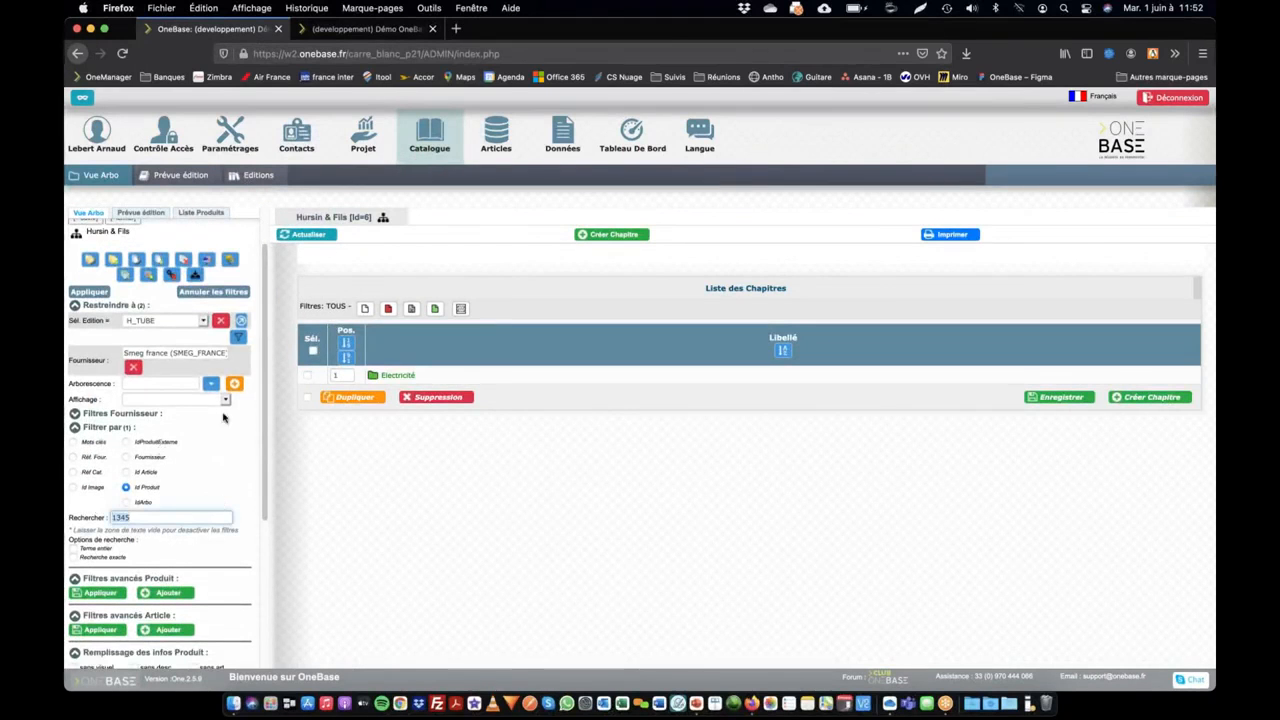
{"action": "left_click", "coordinate": [133, 367]}
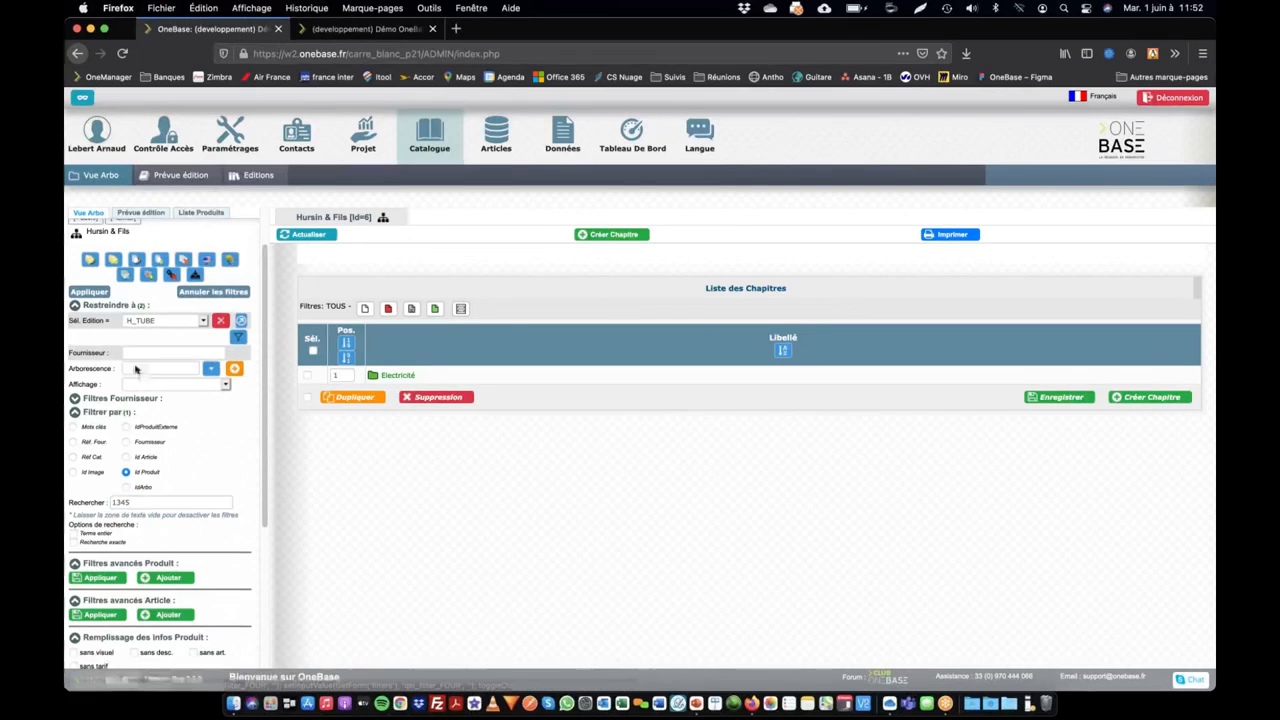
{"action": "left_click", "coordinate": [90, 291]}
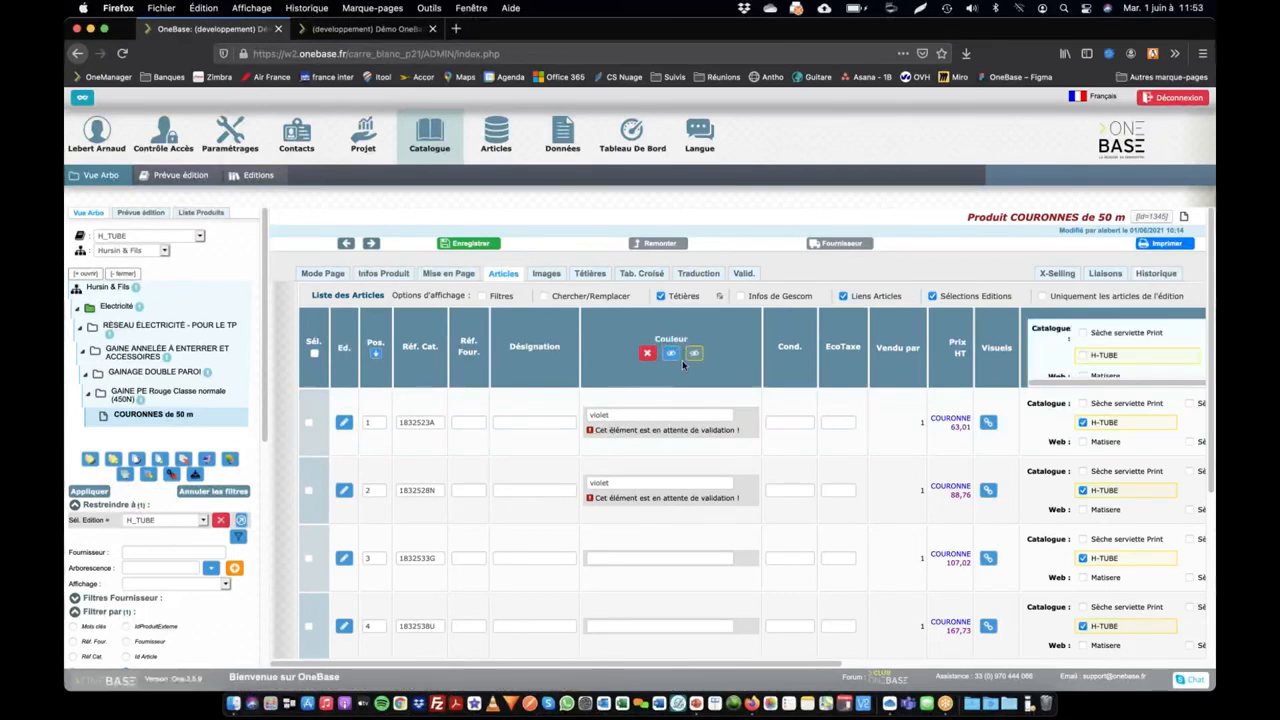
Step: Set the Couleur of article 1832533G to the existing value Bleu
{"action": "left_click", "coordinate": [607, 558]}
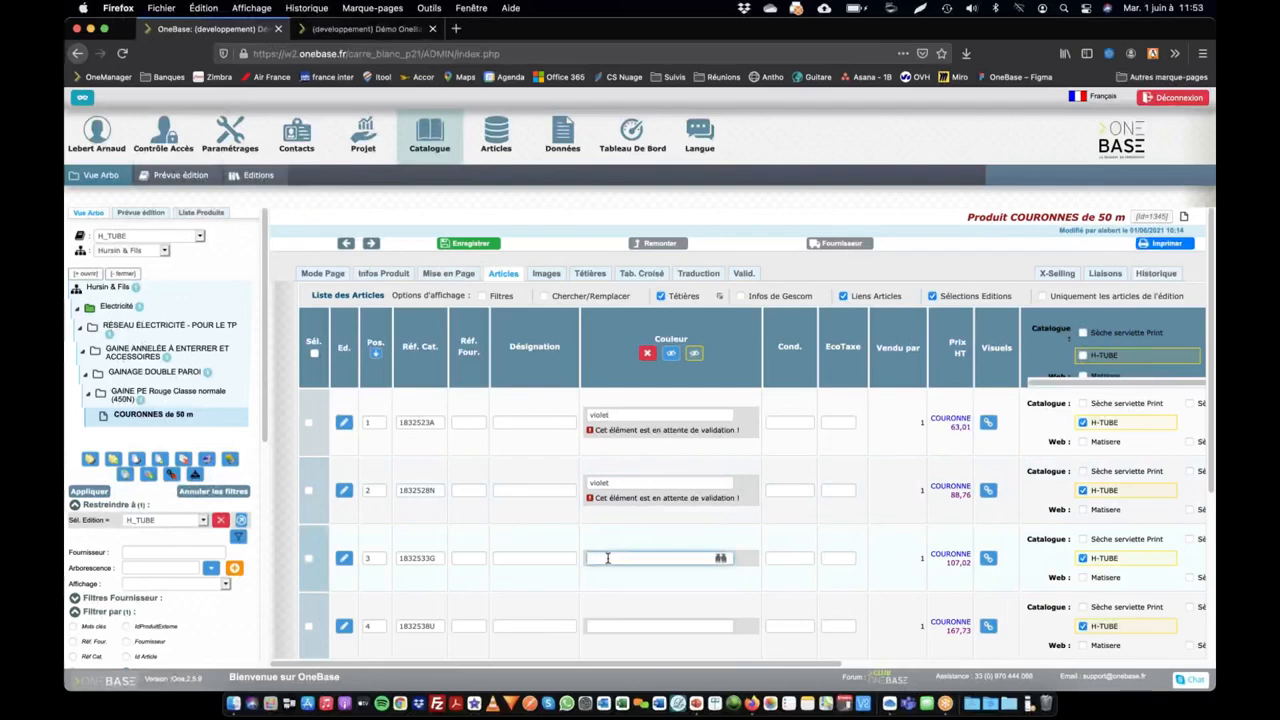
{"action": "left_click", "coordinate": [607, 558]}
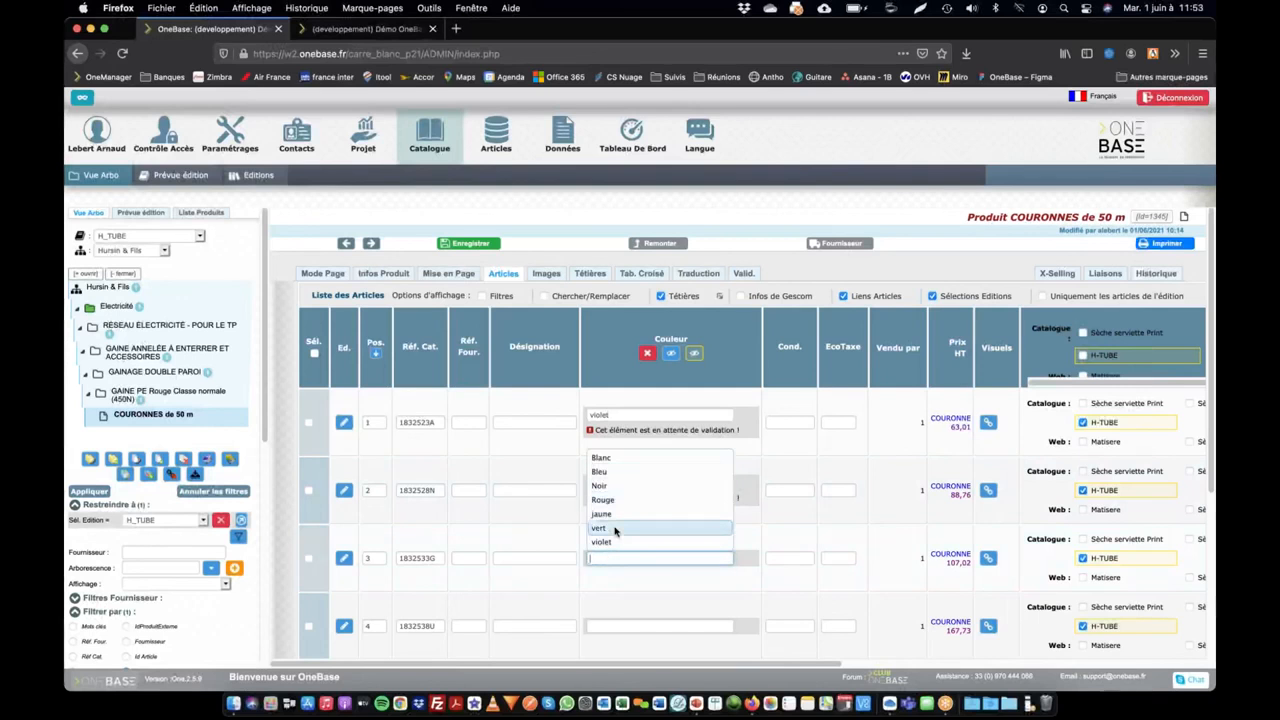
{"action": "left_click", "coordinate": [611, 470]}
Step: Create the new colour value Azur from the Couleur field of article 1832538U
{"action": "scroll", "coordinate": [637, 647], "scroll_direction": "down", "scroll_amount": 1}
{"action": "scroll", "coordinate": [637, 647], "scroll_direction": "down", "scroll_amount": 3}
{"action": "left_click", "coordinate": [653, 541]}
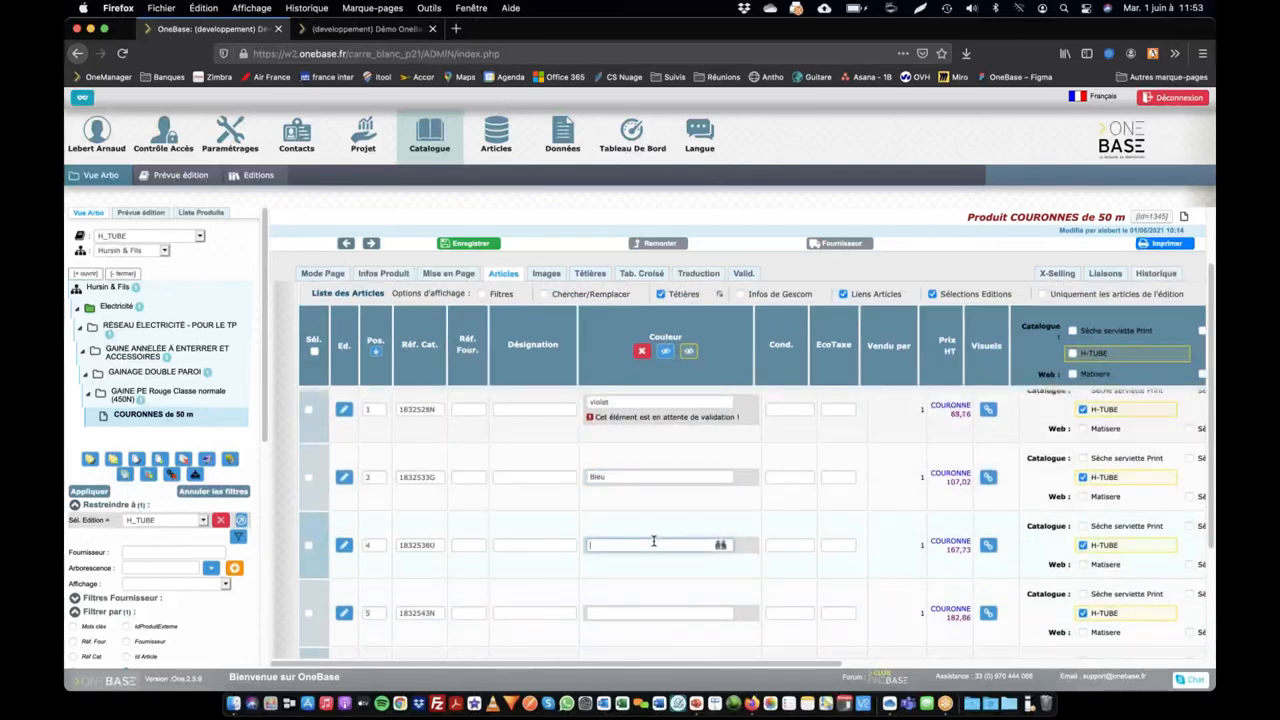
{"action": "type", "text": "Azur"}
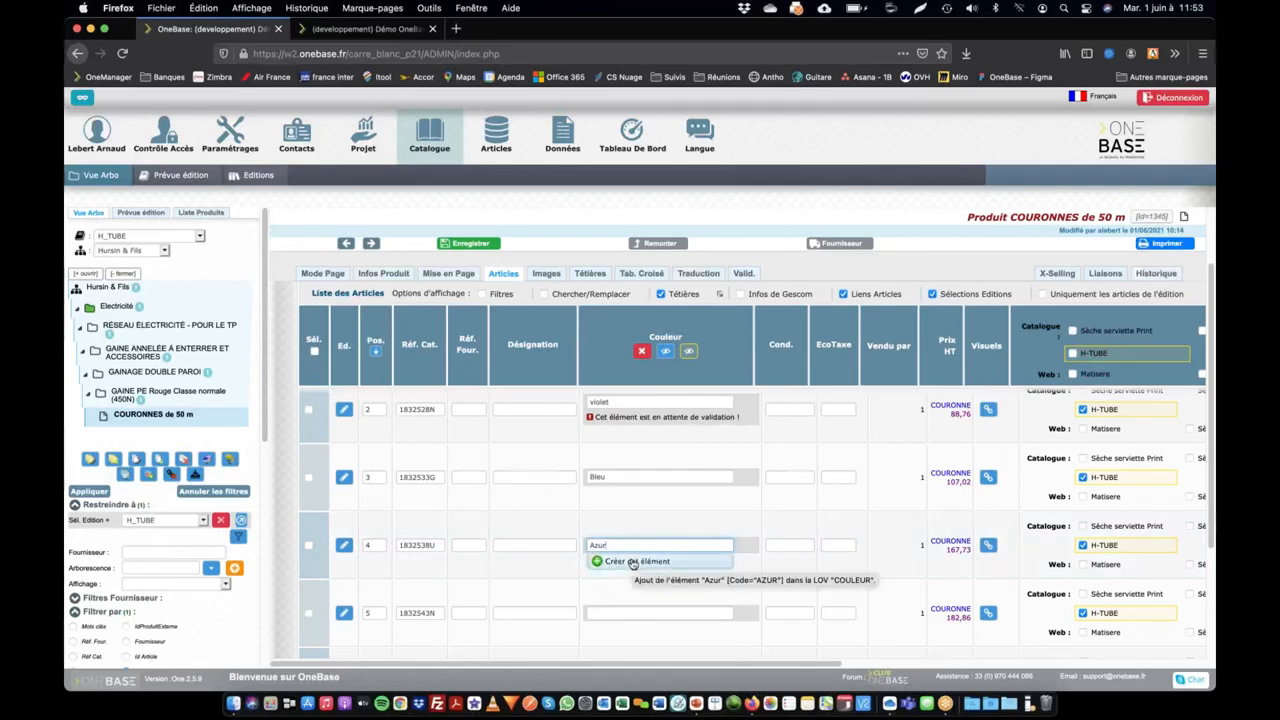
{"action": "left_click", "coordinate": [632, 562]}
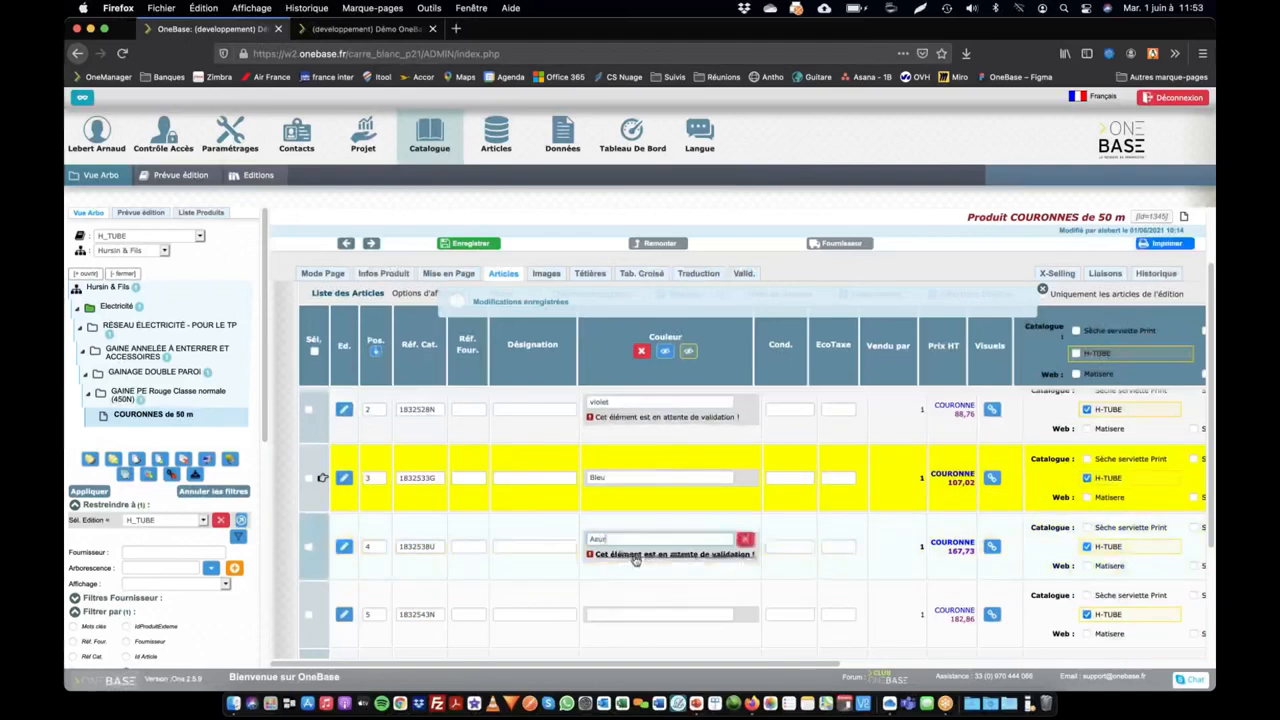
Step: Open the COULEUR value list from the pending Azur element and examine that entry's label and code
{"action": "left_click", "coordinate": [634, 561]}
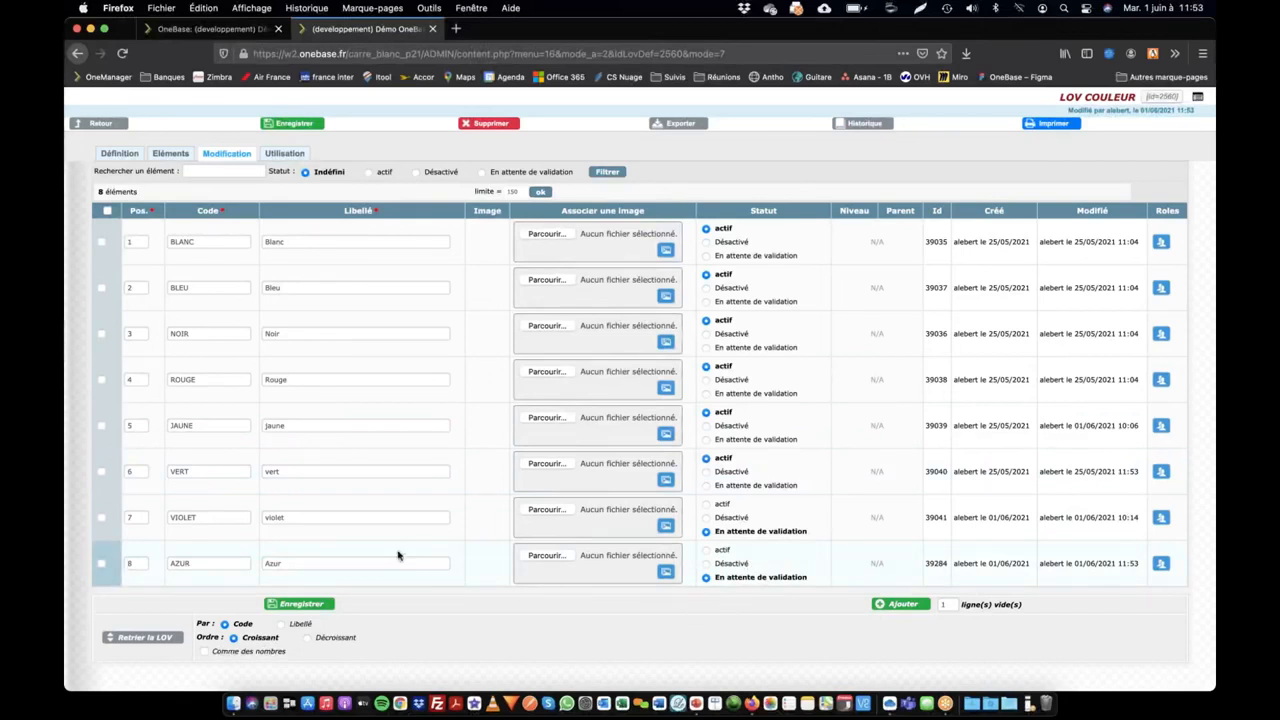
{"action": "double_click", "coordinate": [300, 564]}
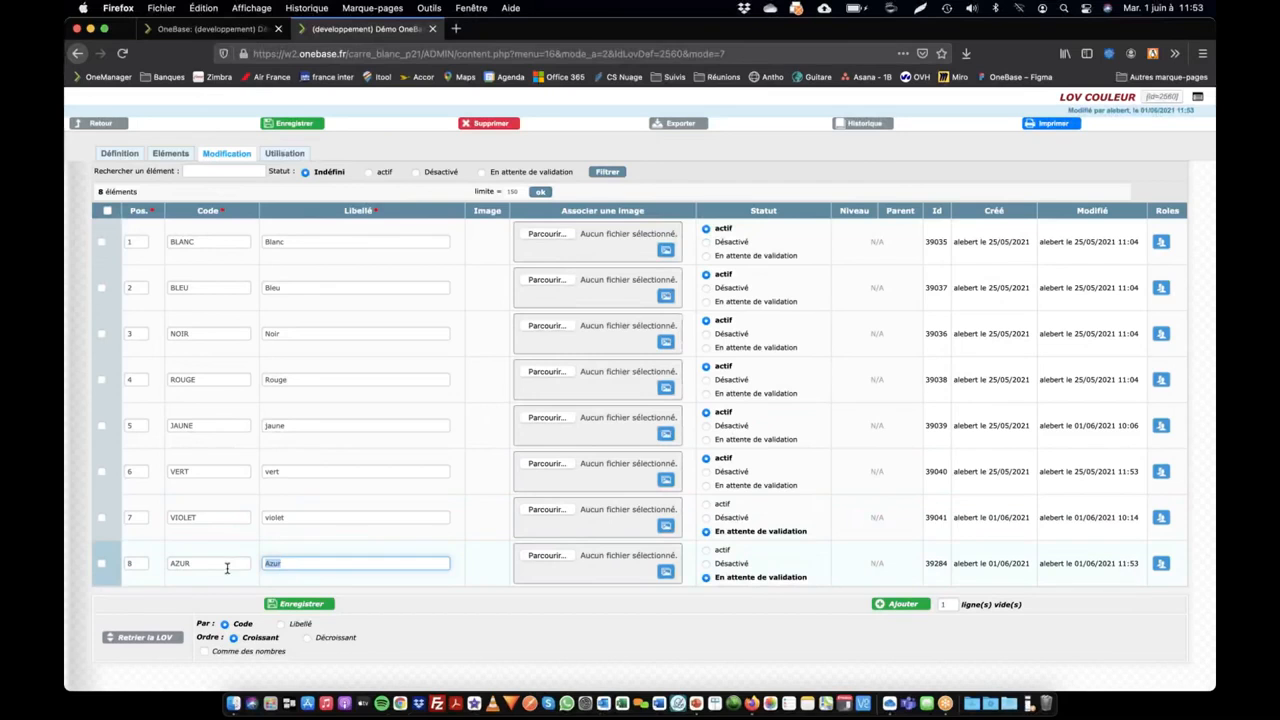
{"action": "double_click", "coordinate": [198, 563]}
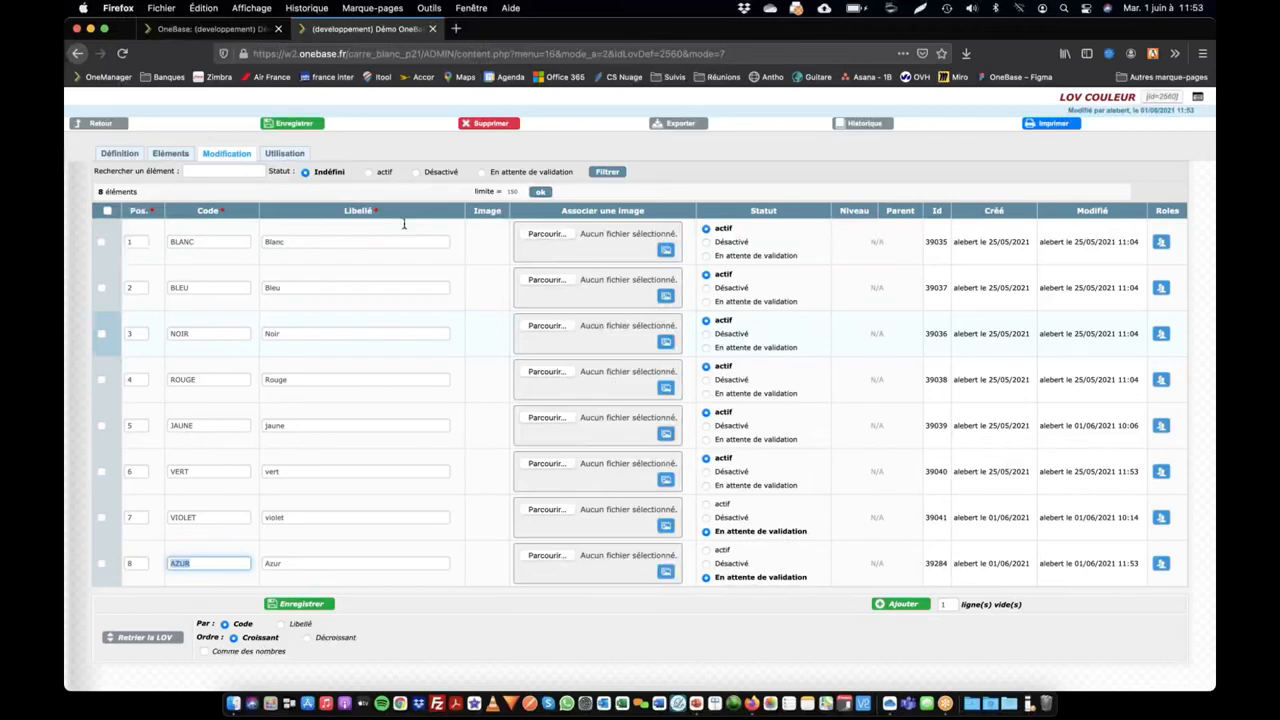
Step: Examine the LOV Ouverte option in the COULEUR list's definition, keeping it enabled, and return to the list's editable entries
{"action": "left_click", "coordinate": [138, 158]}
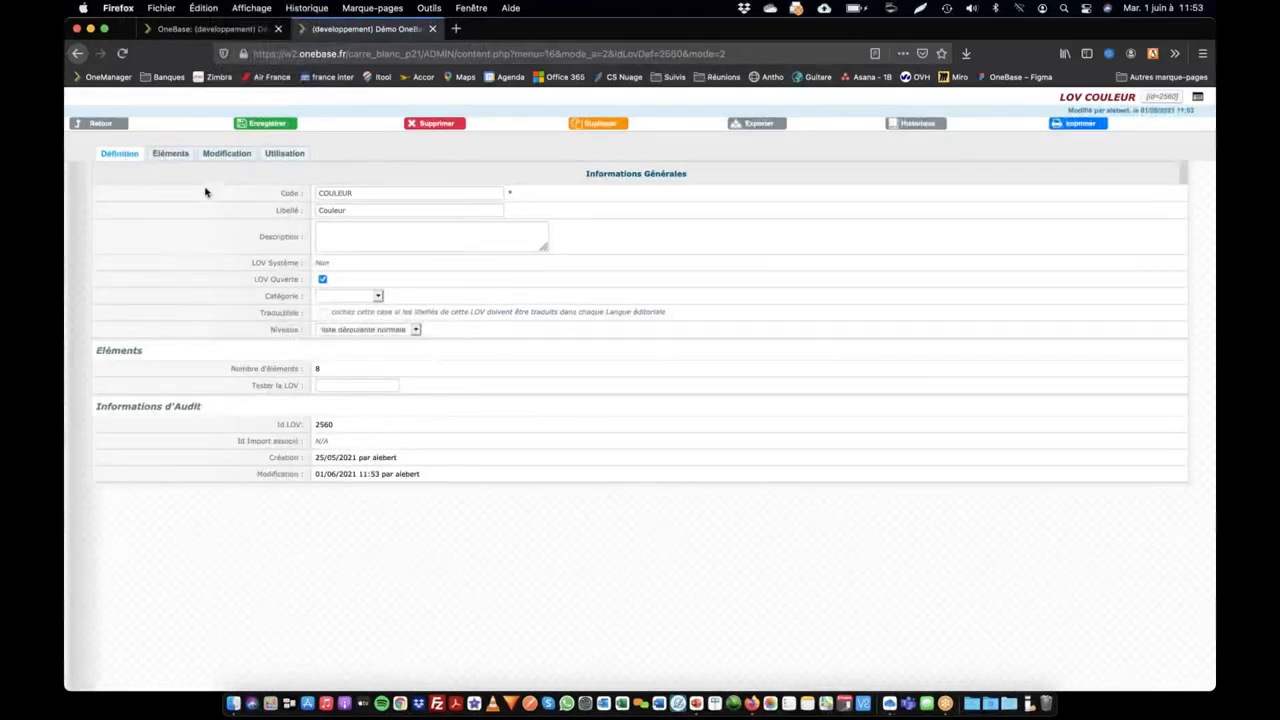
{"action": "left_click_drag", "start_coordinate": [253, 279], "coordinate": [302, 282]}
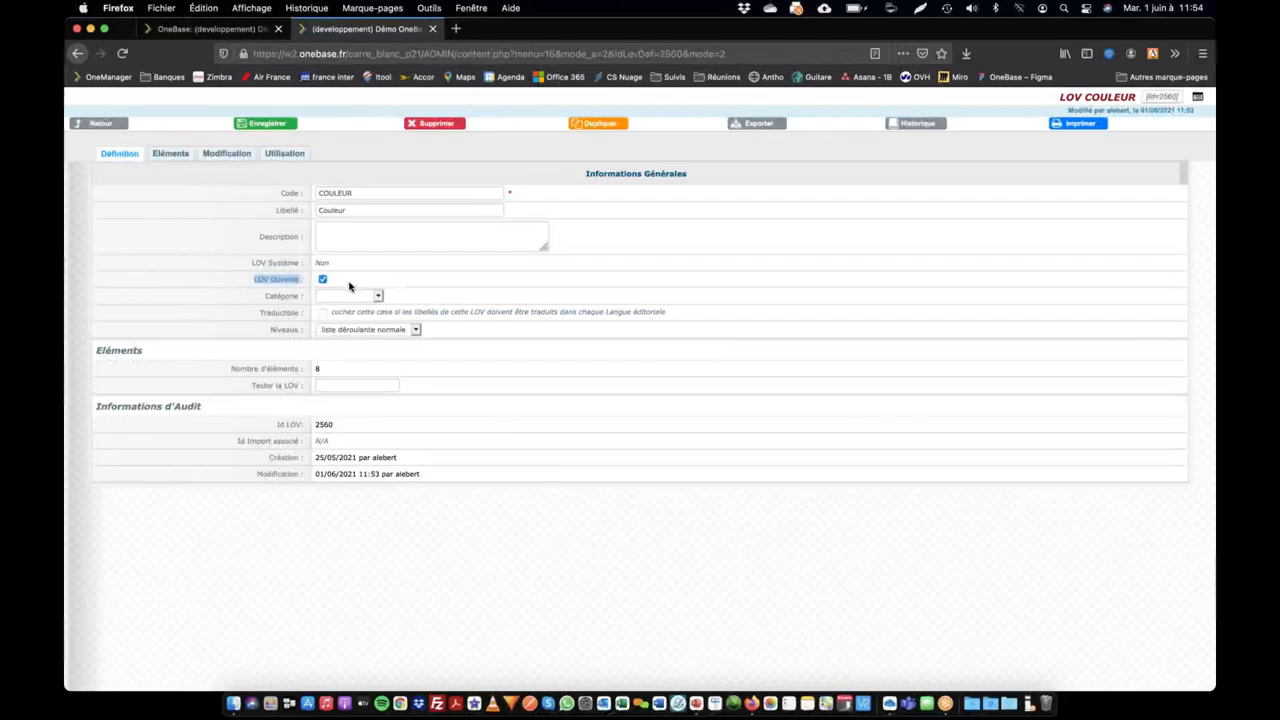
{"action": "left_click", "coordinate": [352, 287]}
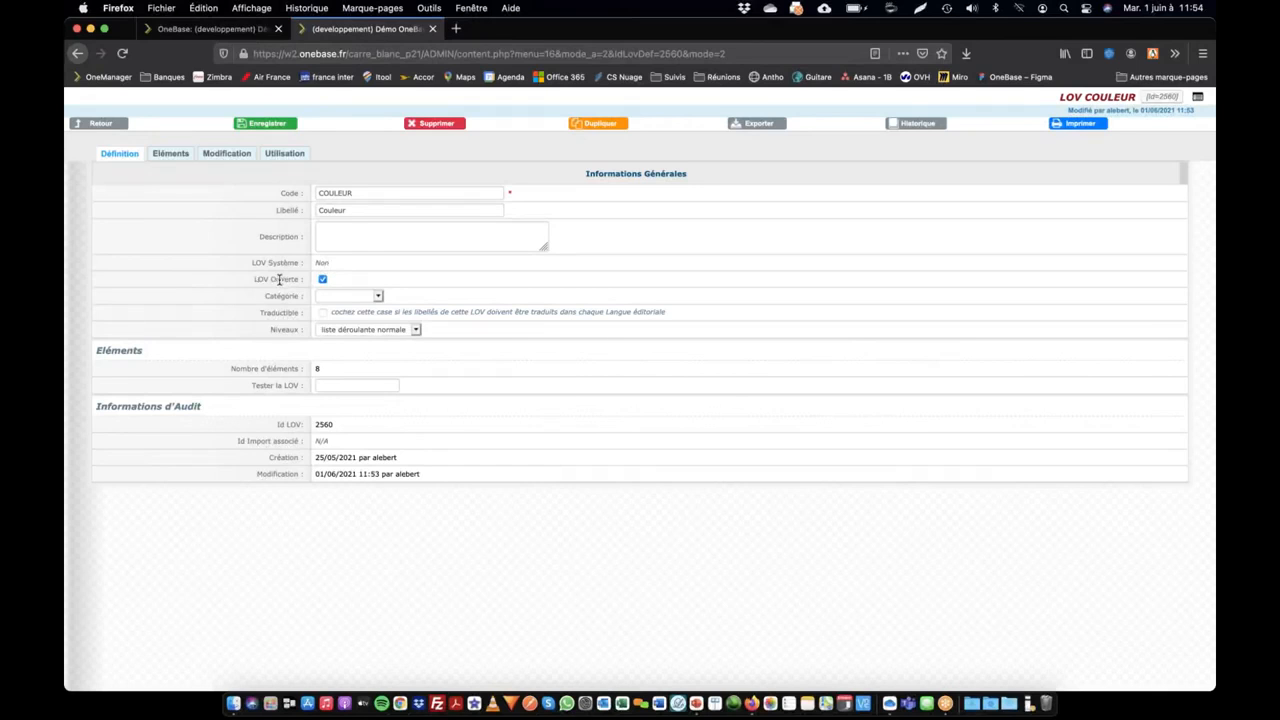
{"action": "left_click", "coordinate": [322, 280]}
{"action": "left_click", "coordinate": [322, 280]}
{"action": "mouse_move", "coordinate": [349, 380]}
{"action": "left_click", "coordinate": [228, 154]}
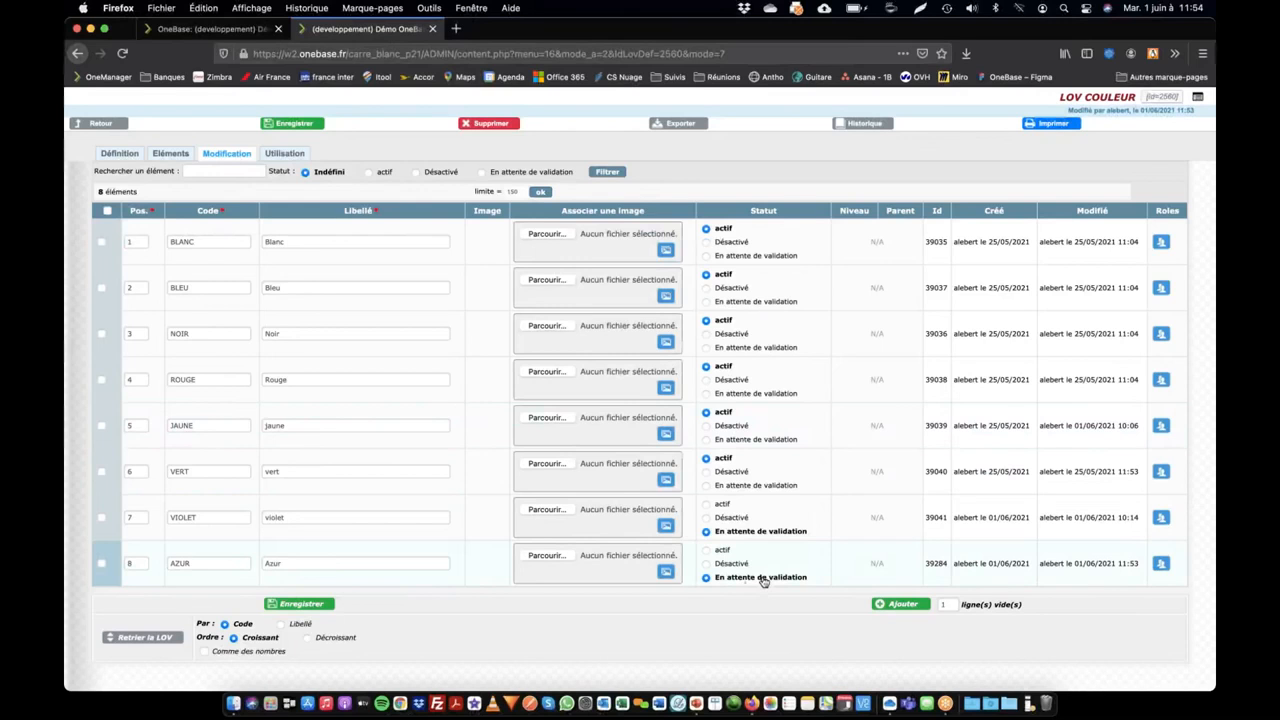
Step: Go back to the main OneBase page and open the extraction settings for exporting Produit data
{"action": "left_click", "coordinate": [227, 33]}
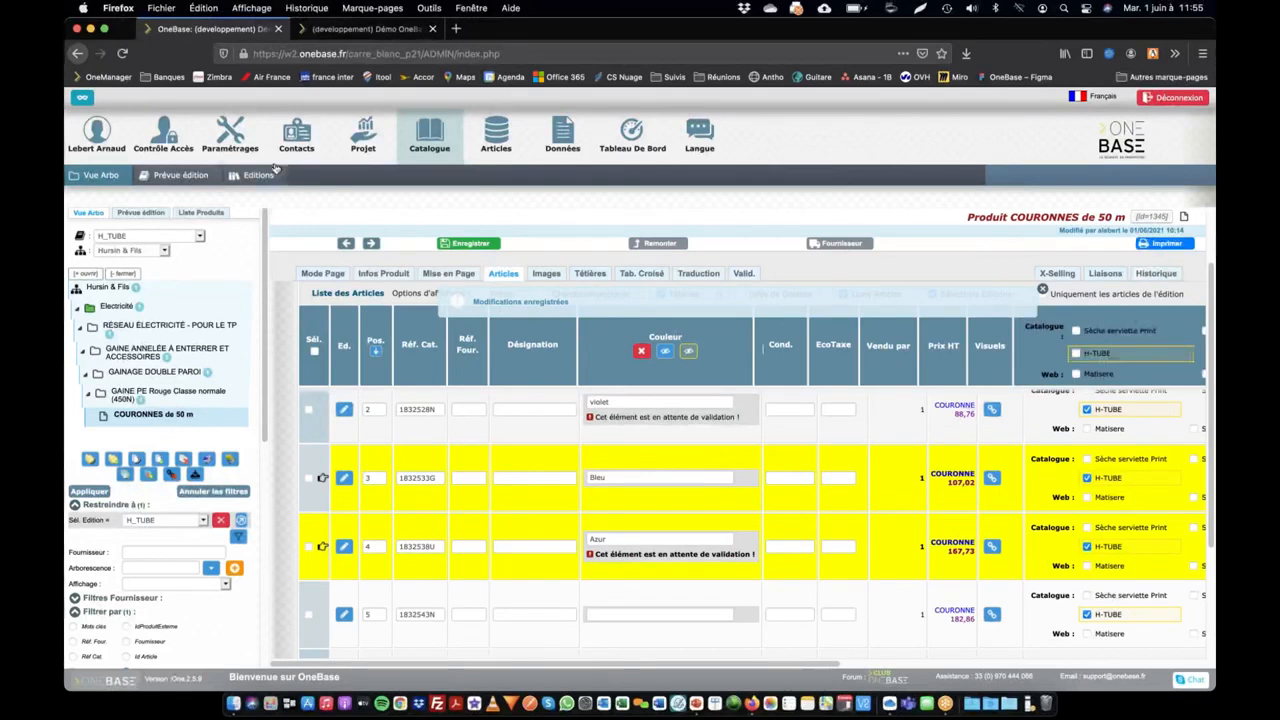
{"action": "left_click", "coordinate": [553, 140]}
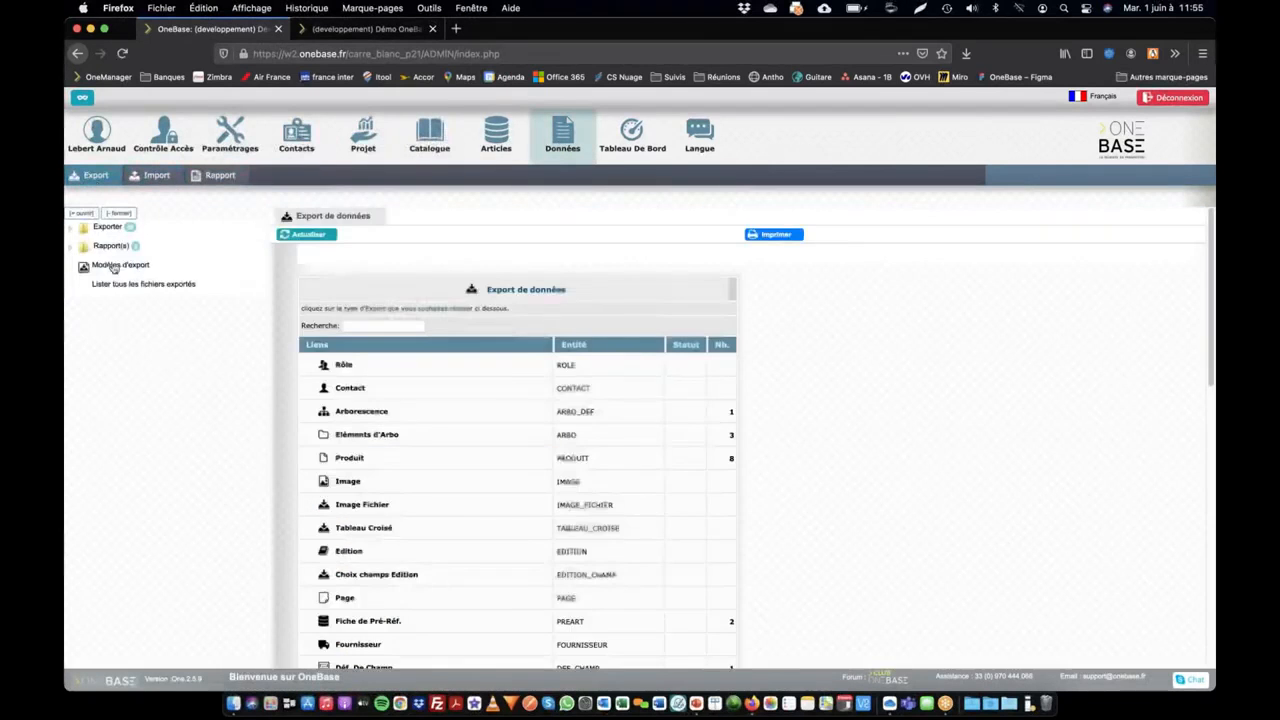
{"action": "left_click", "coordinate": [355, 460]}
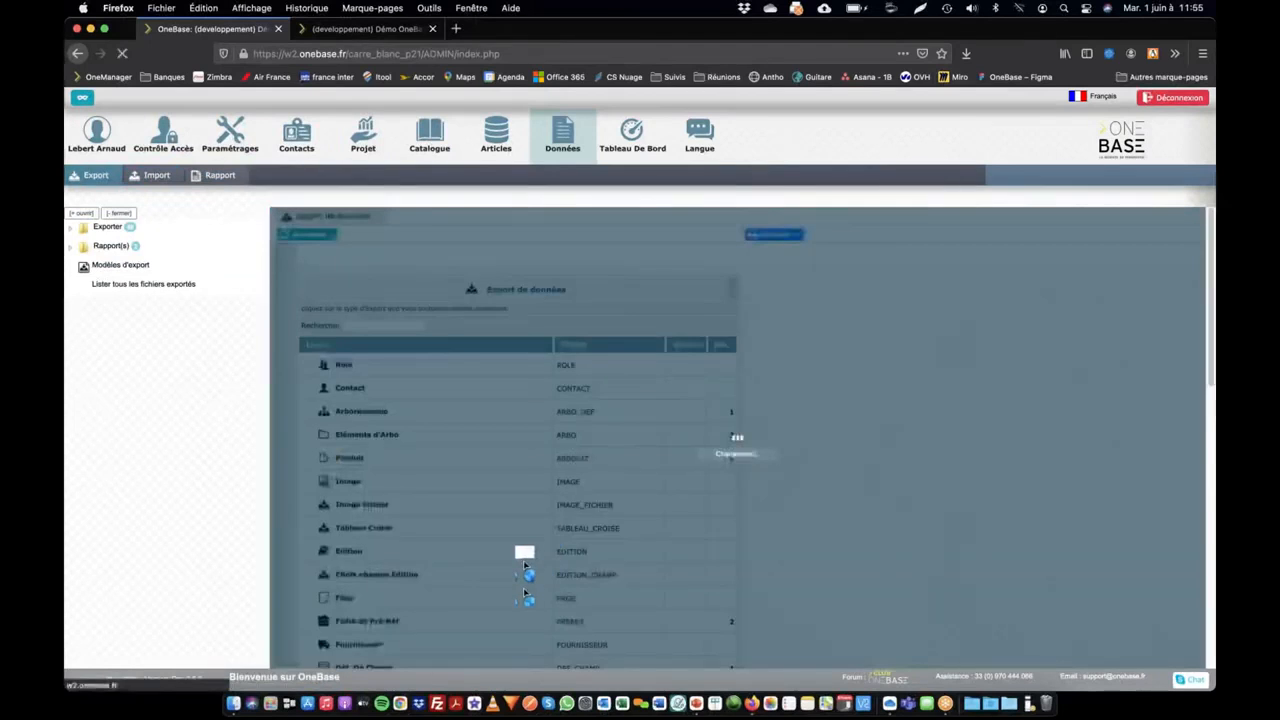
{"action": "left_click", "coordinate": [757, 234]}
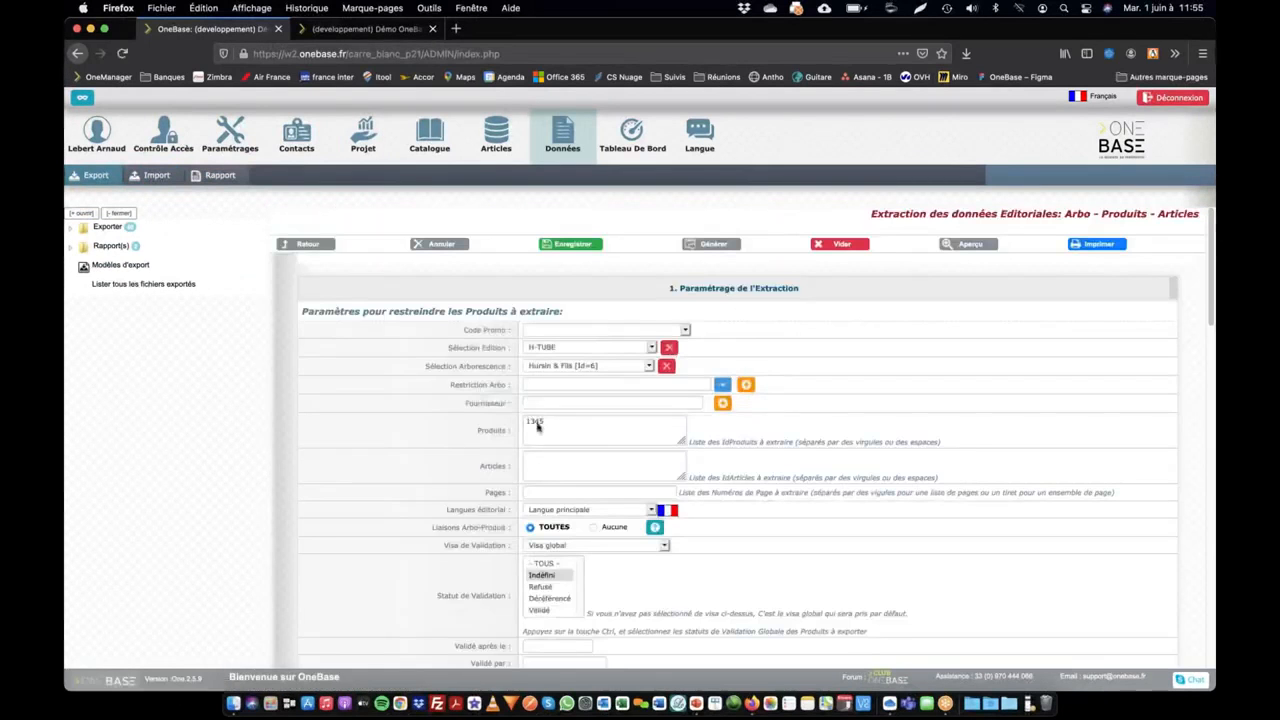
Step: Review the product extraction settings for product 1345 in H-TUBE, and extract and generate the XLSX file
{"action": "scroll", "coordinate": [610, 427], "scroll_direction": "down", "scroll_amount": 5}
{"action": "scroll", "coordinate": [617, 427], "scroll_direction": "down", "scroll_amount": 8}
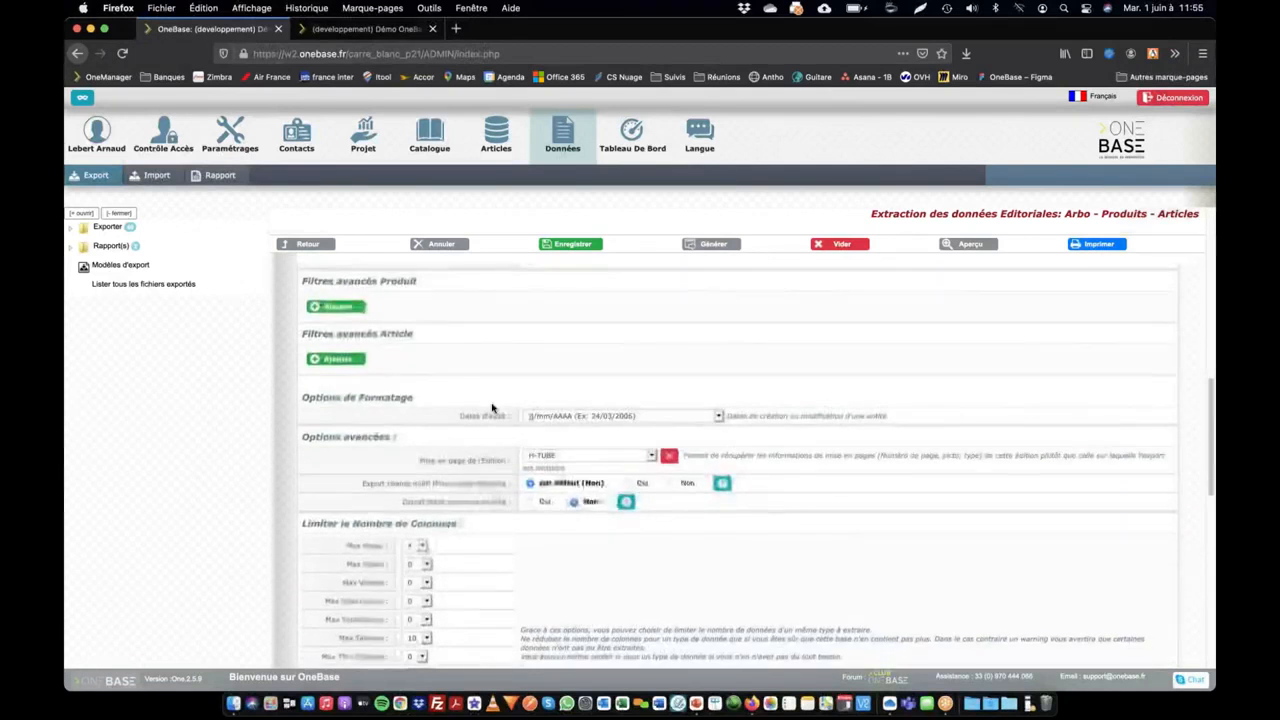
{"action": "scroll", "coordinate": [491, 408], "scroll_direction": "down", "scroll_amount": 3}
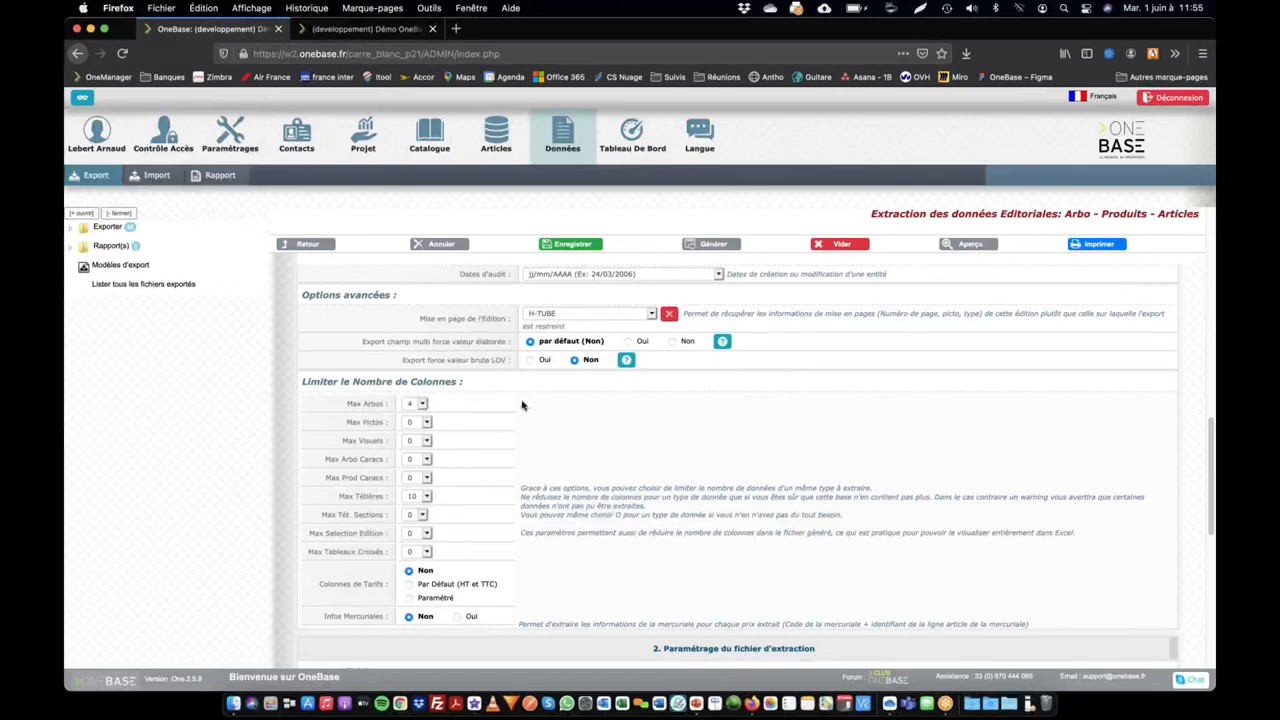
{"action": "scroll", "coordinate": [706, 610], "scroll_direction": "down", "scroll_amount": 9}
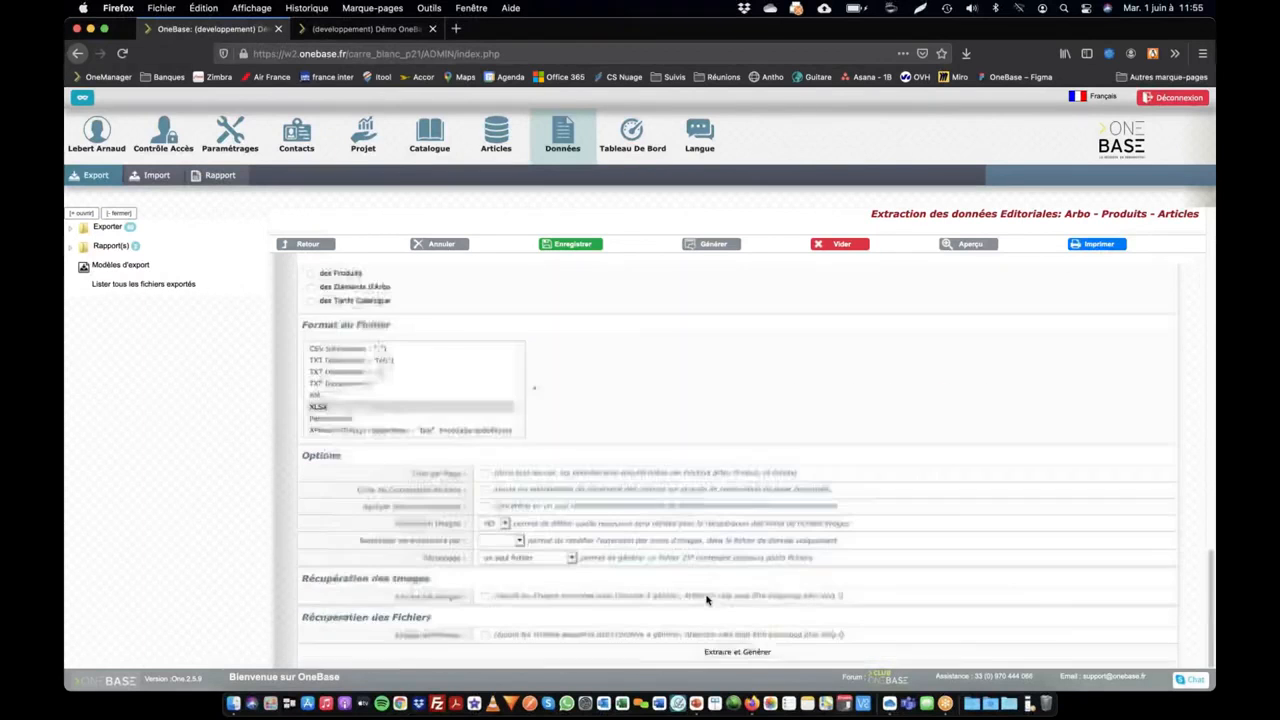
{"action": "left_click", "coordinate": [731, 652]}
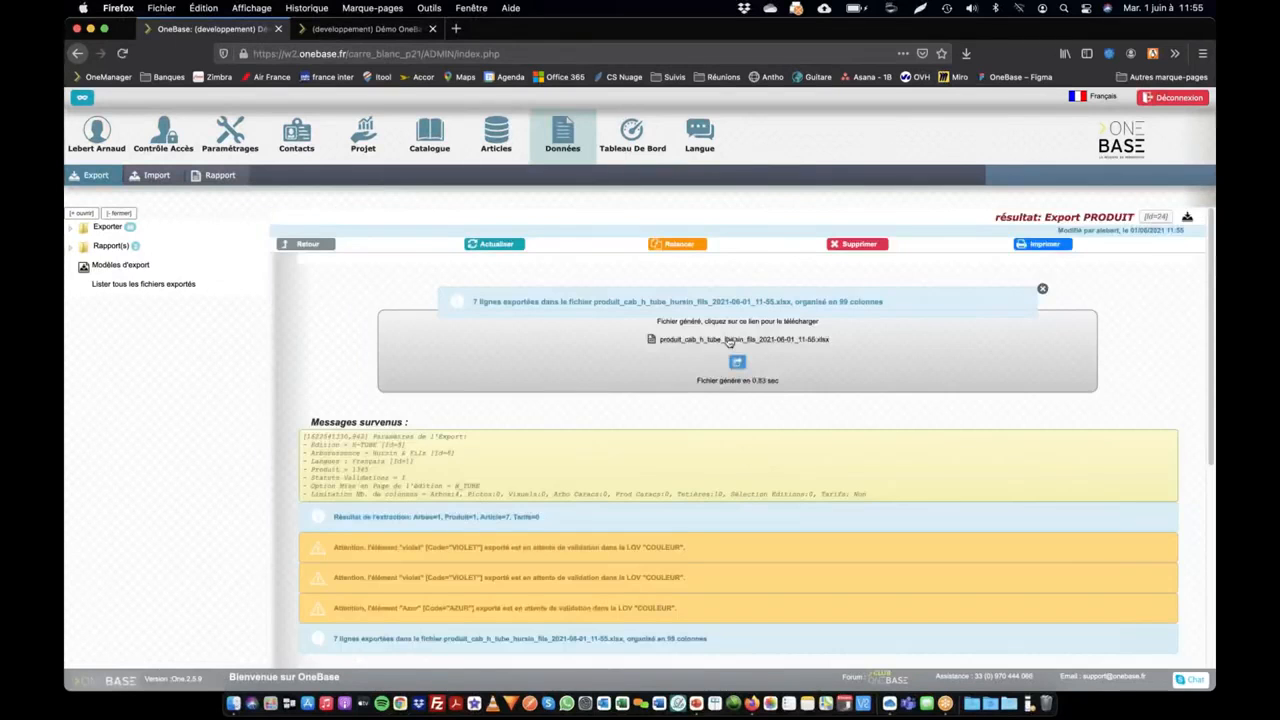
Step: Download and open the generated product export file, and return to the export result to read the messages about the COULEUR values
{"action": "left_click", "coordinate": [765, 340]}
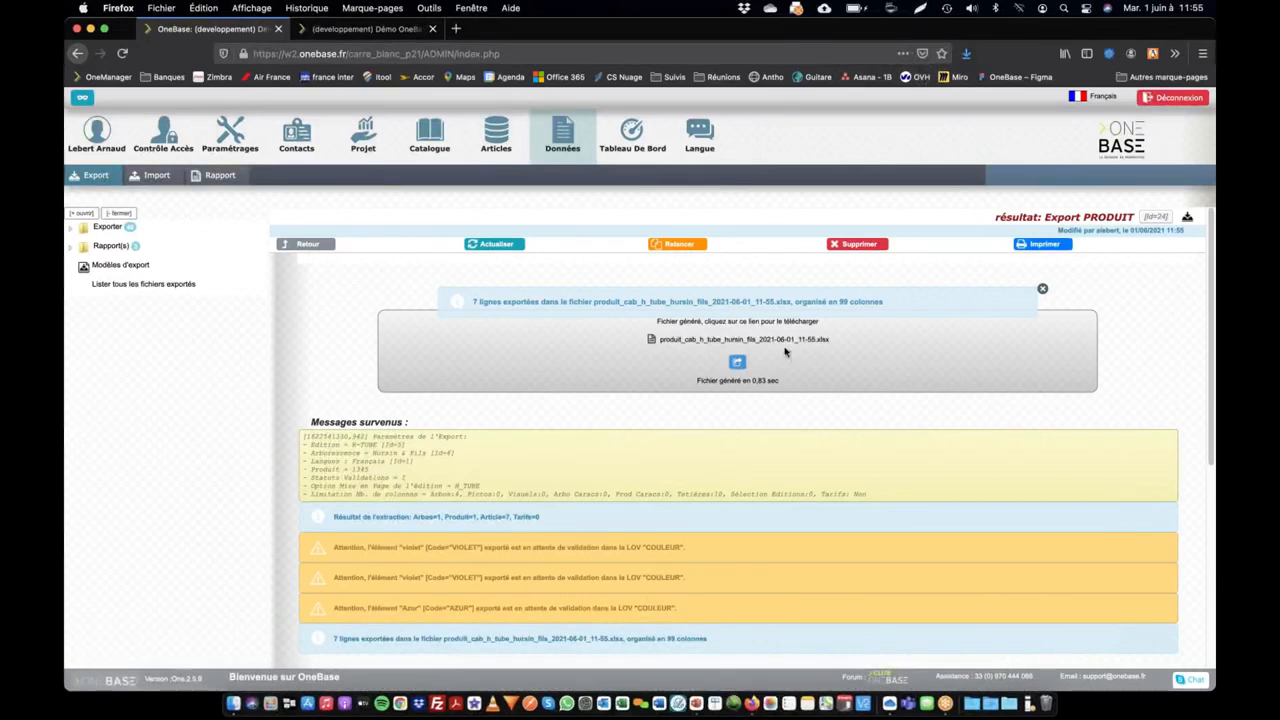
{"action": "left_click", "coordinate": [737, 362]}
{"action": "left_click", "coordinate": [966, 53]}
{"action": "left_click", "coordinate": [725, 103]}
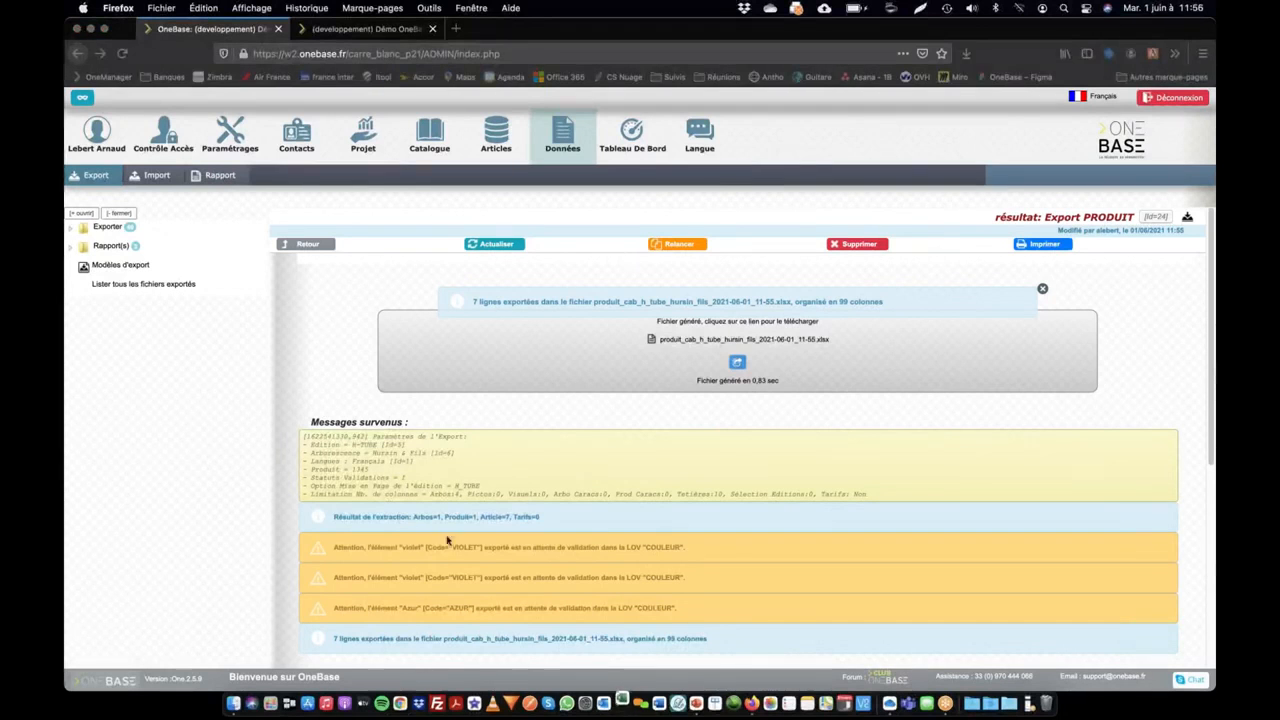
{"action": "left_click", "coordinate": [398, 524]}
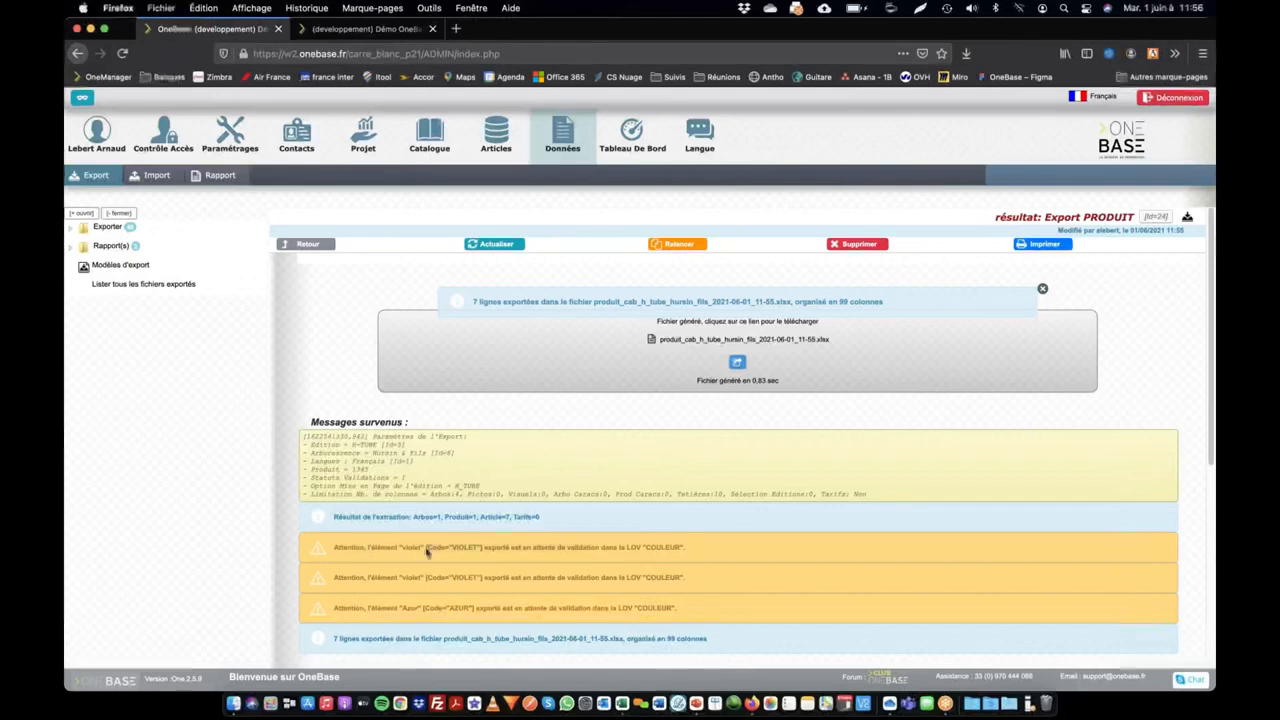
Step: Review the export result's warnings about the violet and Azur values pending validation in the COULEUR list
{"action": "left_click_drag", "start_coordinate": [426, 547], "coordinate": [458, 608]}
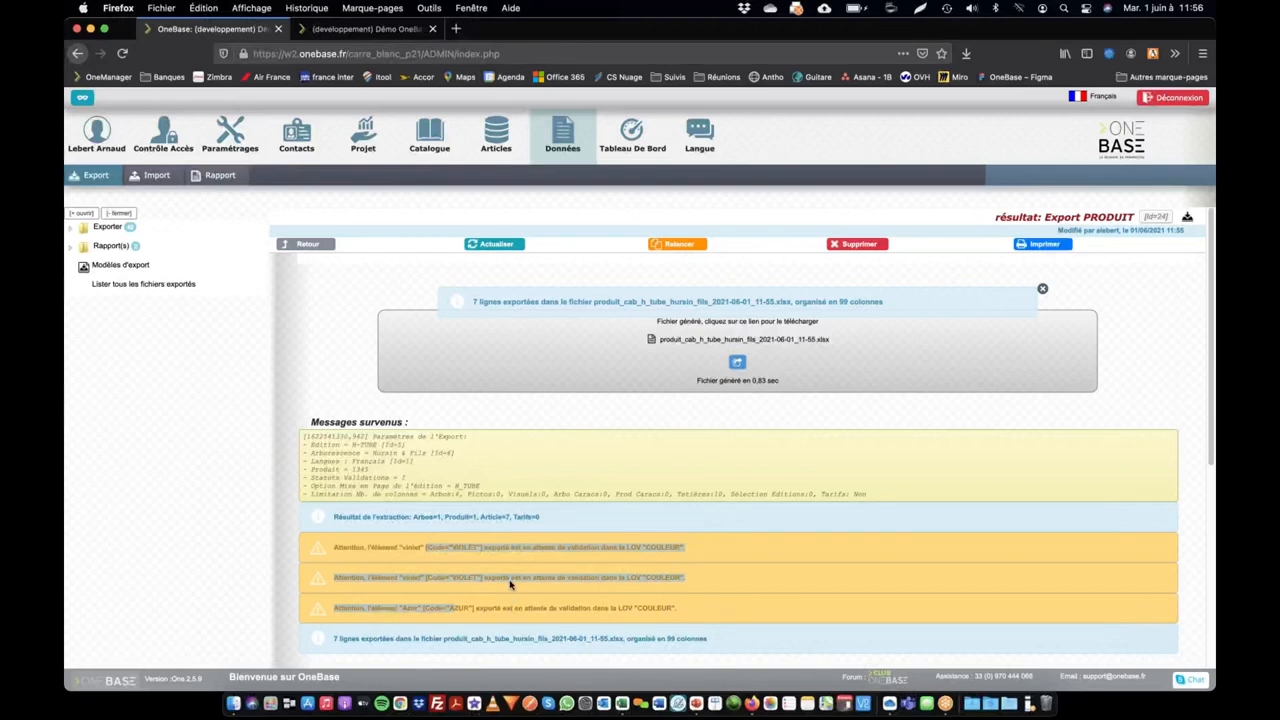
{"action": "left_click", "coordinate": [588, 545]}
{"action": "left_click_drag", "start_coordinate": [577, 541], "coordinate": [613, 608]}
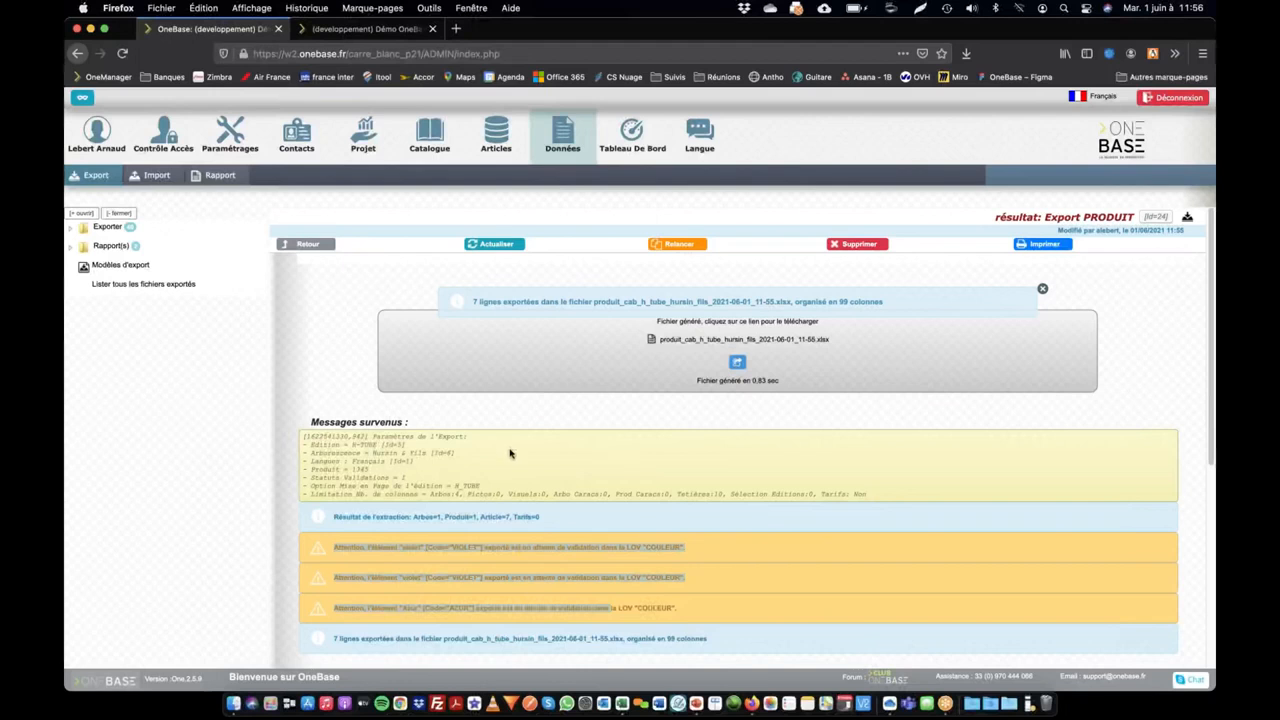
Step: Switch to the exported workbook in Excel, check the colour values in the ArtVal2 column, and return to the export result in Firefox
{"action": "scroll", "coordinate": [774, 223], "scroll_direction": "right", "scroll_amount": 15}
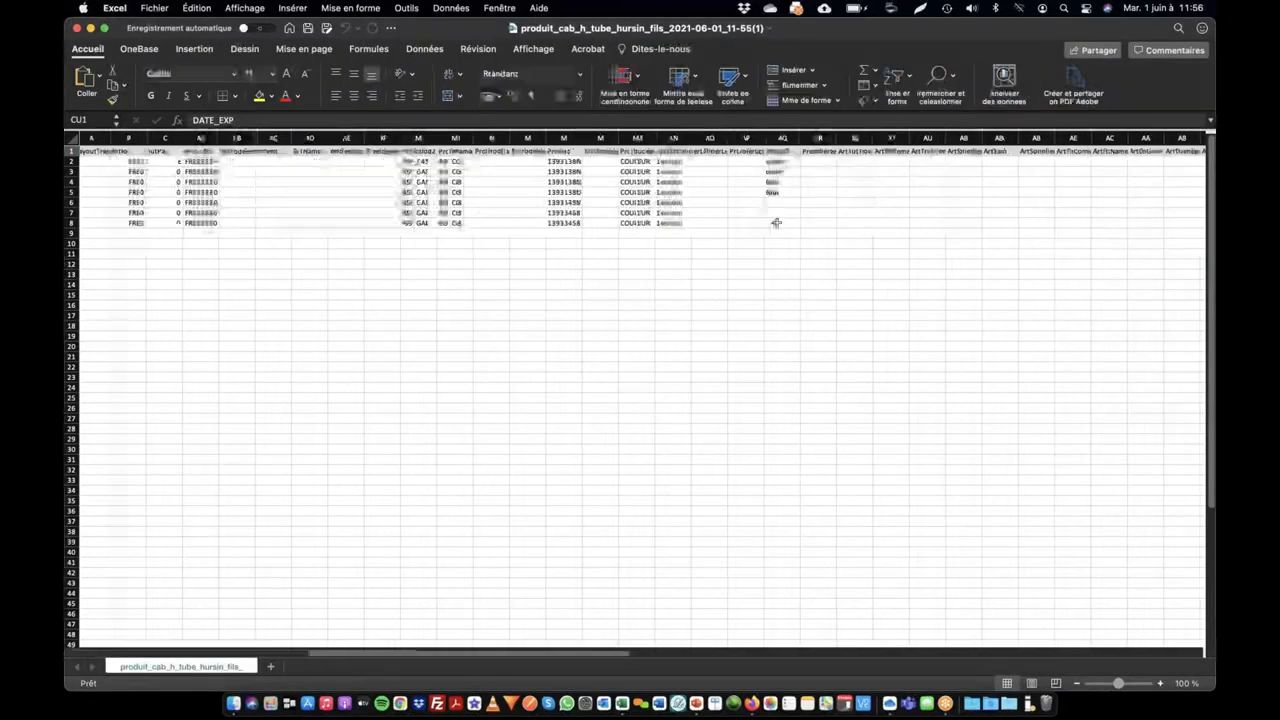
{"action": "scroll", "coordinate": [638, 224], "scroll_direction": "left", "scroll_amount": 10}
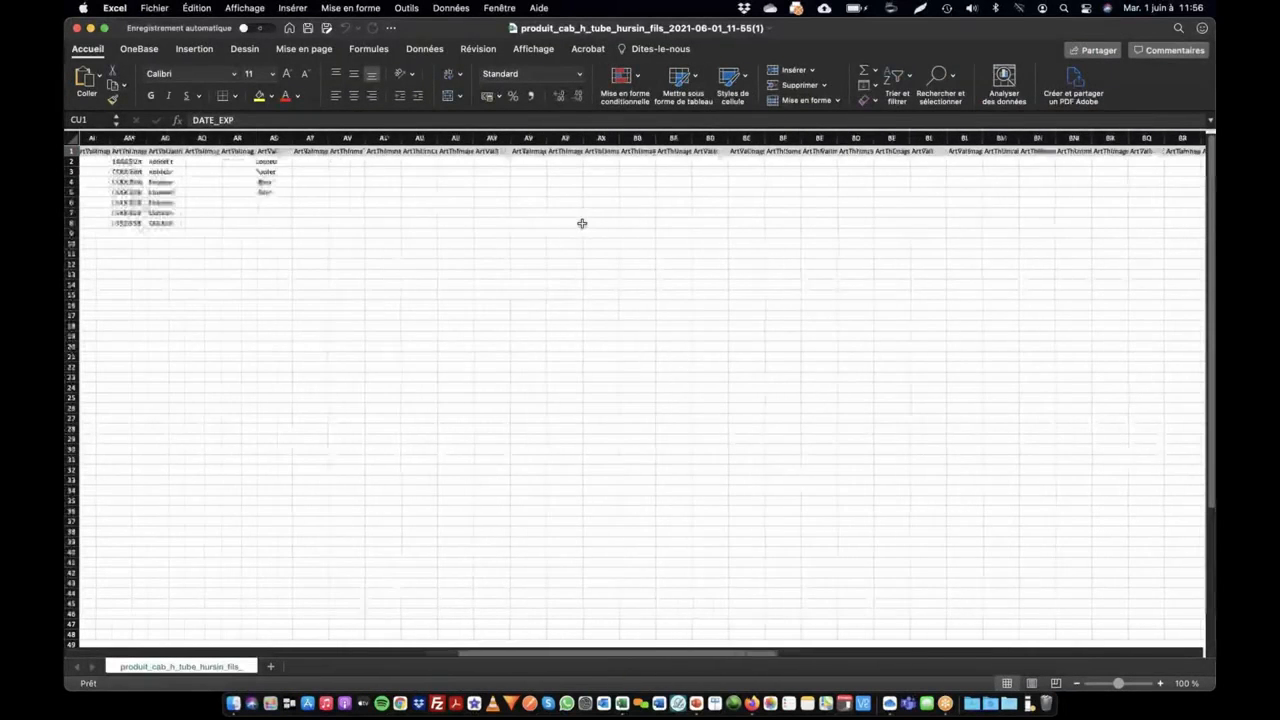
{"action": "left_click_drag", "start_coordinate": [400, 163], "coordinate": [406, 193]}
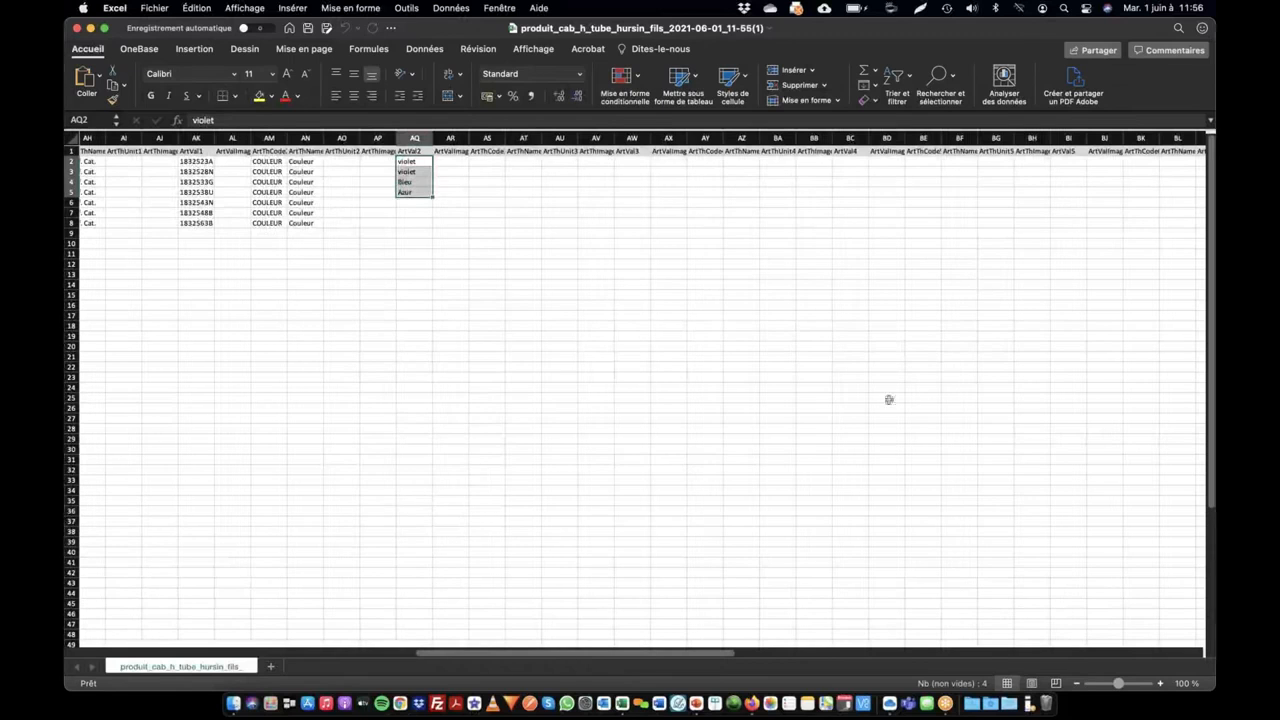
{"action": "key", "text": "super+Tab"}
{"action": "key", "text": "super+Tab"}
{"action": "left_click", "coordinate": [518, 349]}
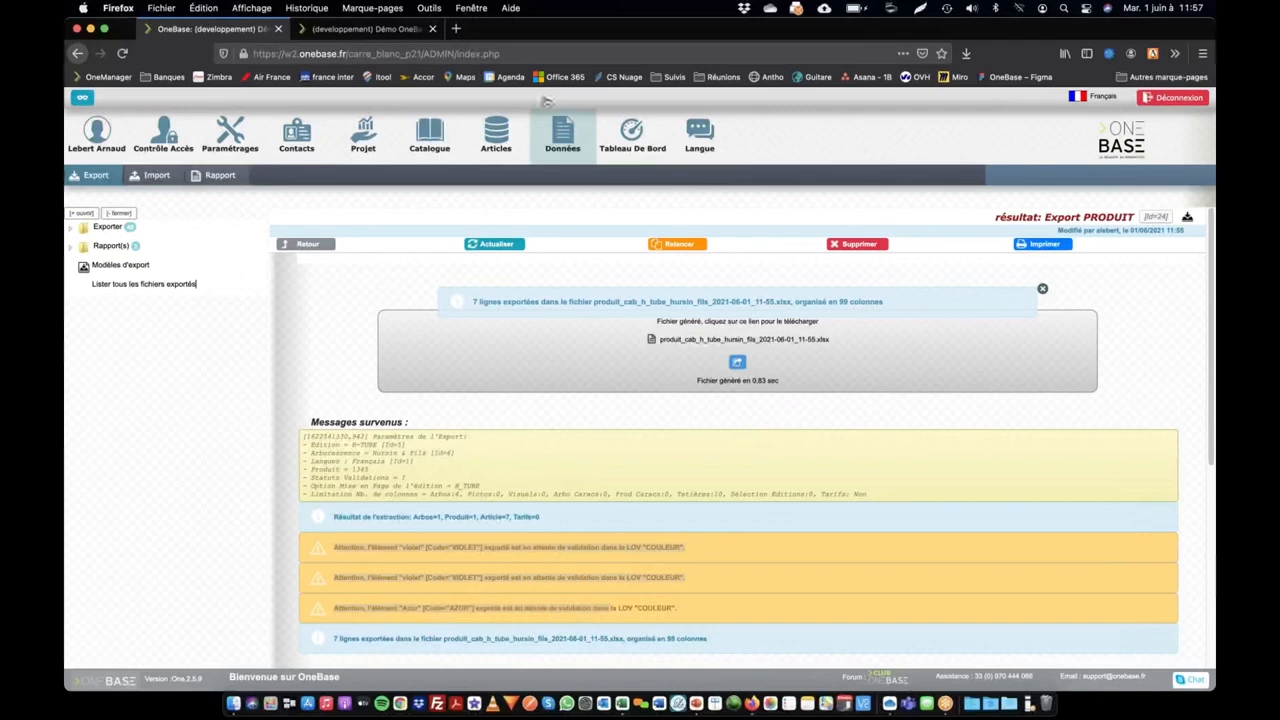
Step: Open the Club OneBase forum, go to its Nouveautés section, and open the topic "[One.2.5.4] LOV ouvertes"
{"action": "left_click", "coordinate": [885, 668]}
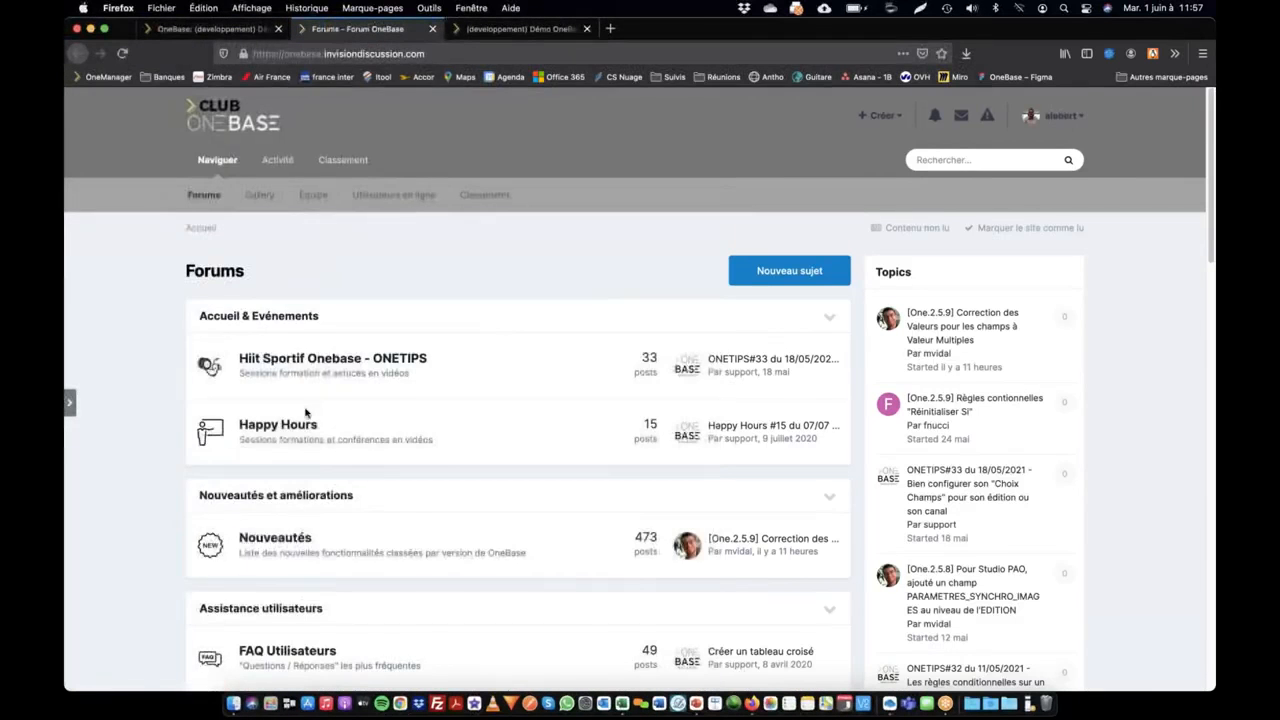
{"action": "scroll", "coordinate": [306, 414], "scroll_direction": "down", "scroll_amount": 1}
{"action": "left_click", "coordinate": [293, 451]}
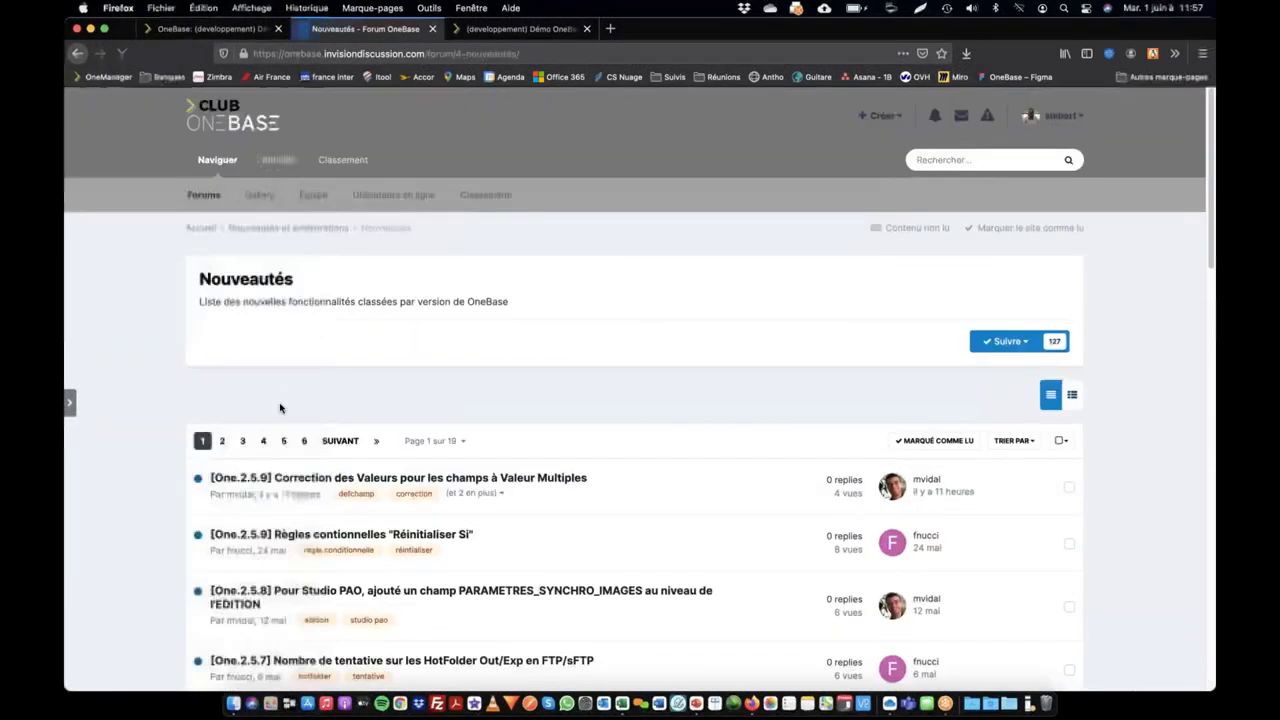
{"action": "scroll", "coordinate": [310, 430], "scroll_direction": "down", "scroll_amount": 5}
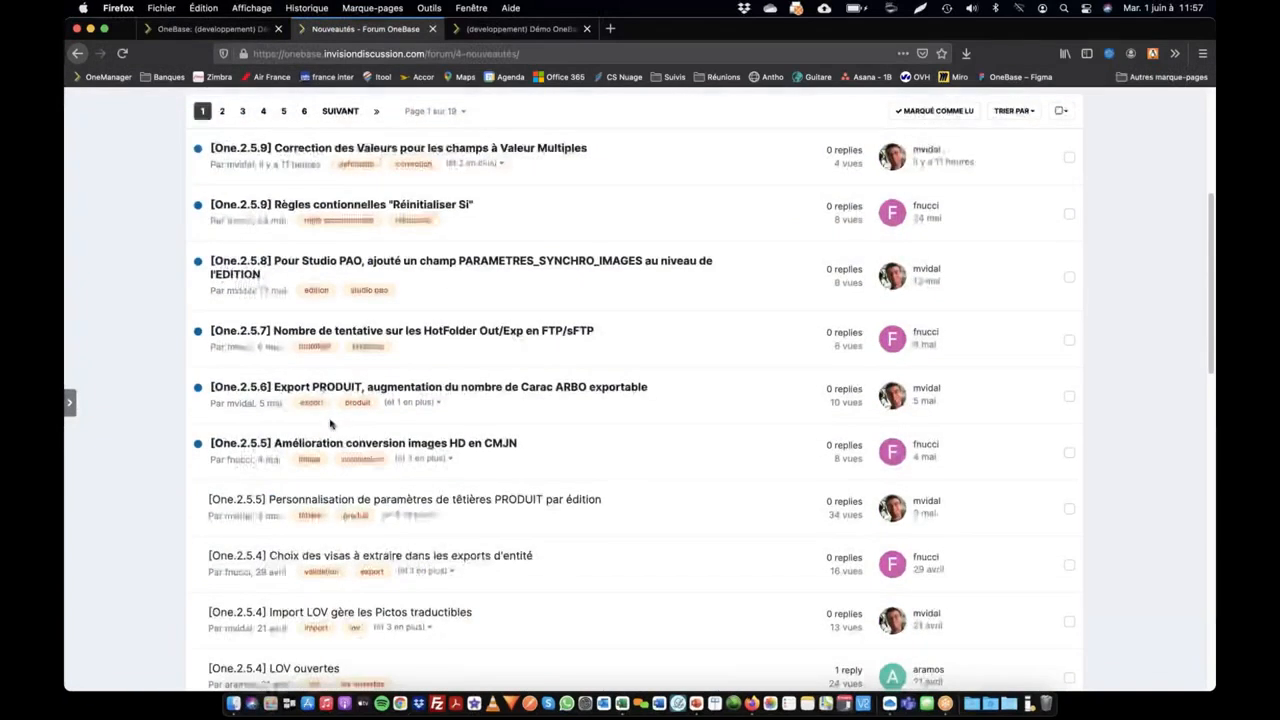
{"action": "scroll", "coordinate": [329, 420], "scroll_direction": "up", "scroll_amount": 5}
{"action": "scroll", "coordinate": [680, 393], "scroll_direction": "down", "scroll_amount": 2}
{"action": "scroll", "coordinate": [673, 396], "scroll_direction": "down", "scroll_amount": 6}
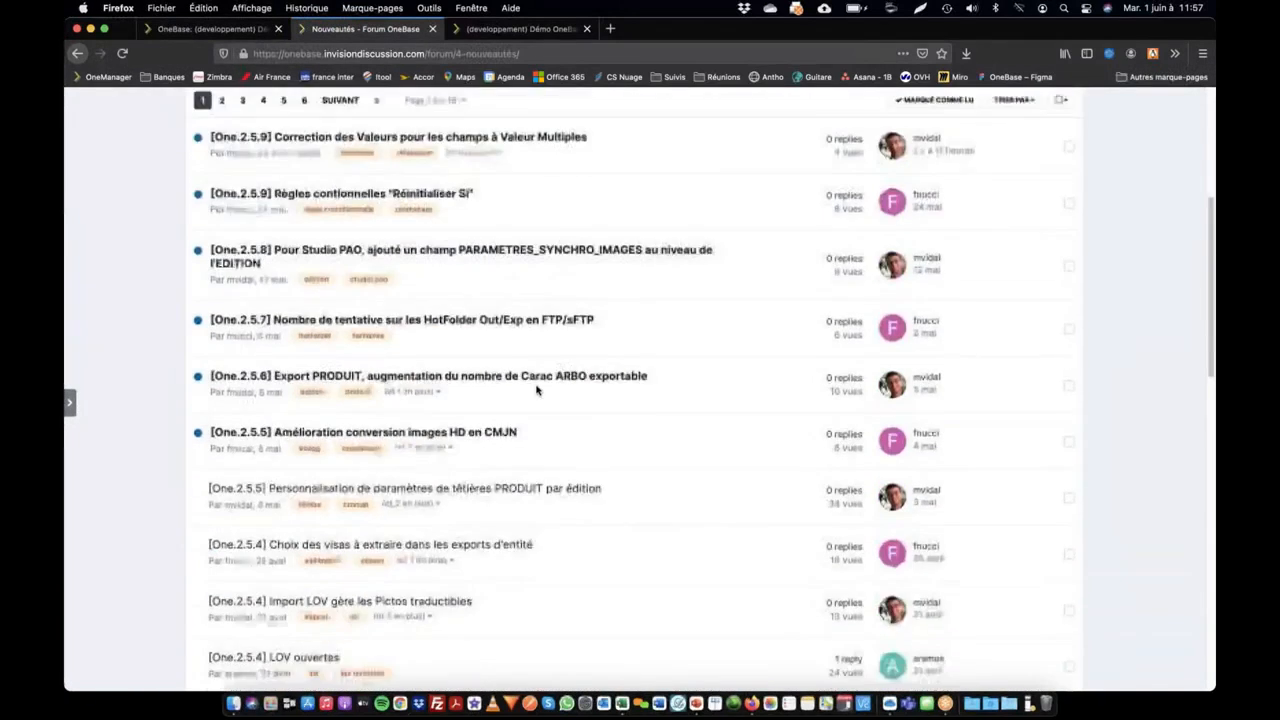
{"action": "left_click", "coordinate": [308, 447]}
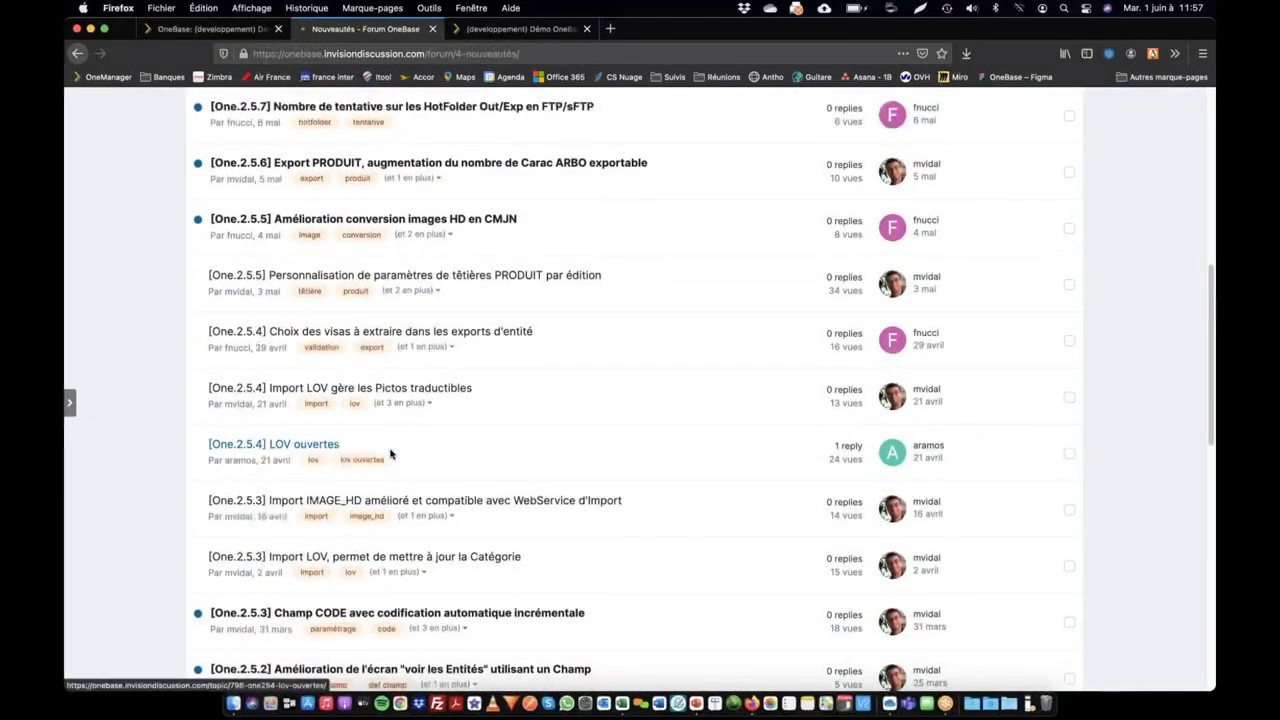
Step: Read through the LOV ouvertes topic down to the reply addressed to integrators of exchange gateways
{"action": "scroll", "coordinate": [460, 400], "scroll_direction": "down", "scroll_amount": 6}
{"action": "scroll", "coordinate": [497, 372], "scroll_direction": "down", "scroll_amount": 12}
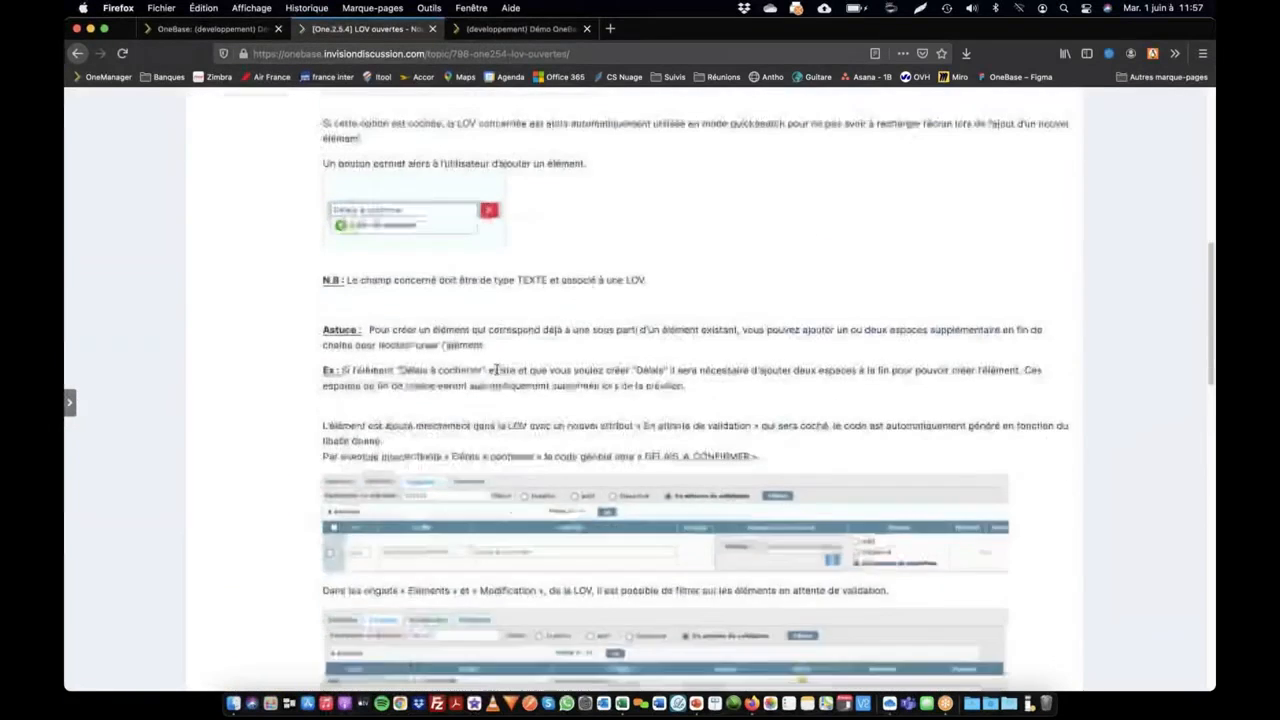
{"action": "scroll", "coordinate": [380, 414], "scroll_direction": "down", "scroll_amount": 1}
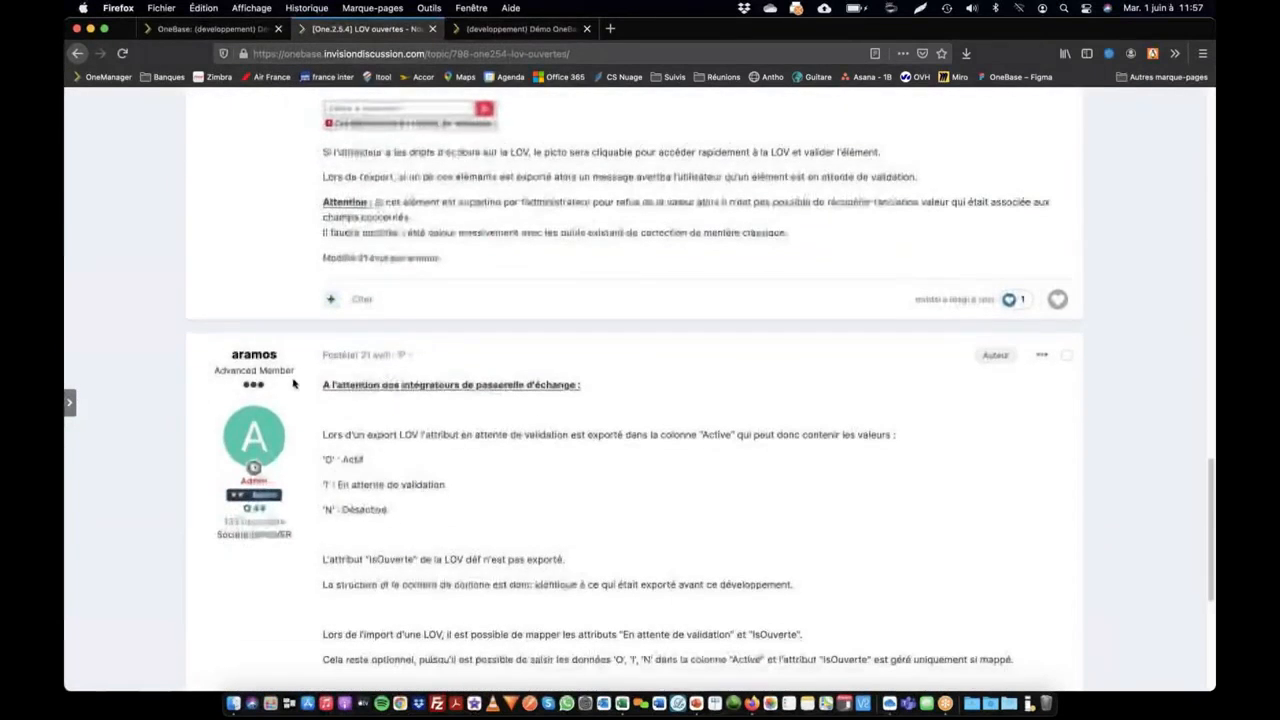
{"action": "left_click_drag", "start_coordinate": [575, 399], "coordinate": [588, 395]}
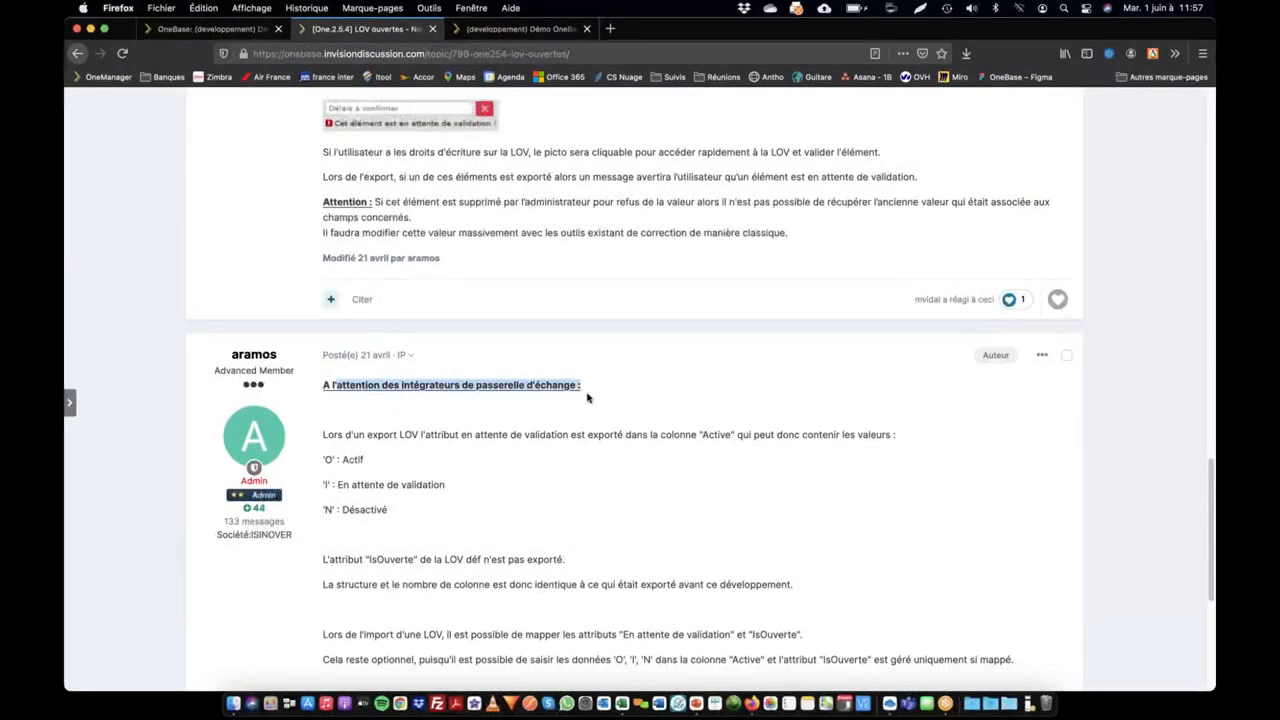
{"action": "left_click", "coordinate": [463, 387]}
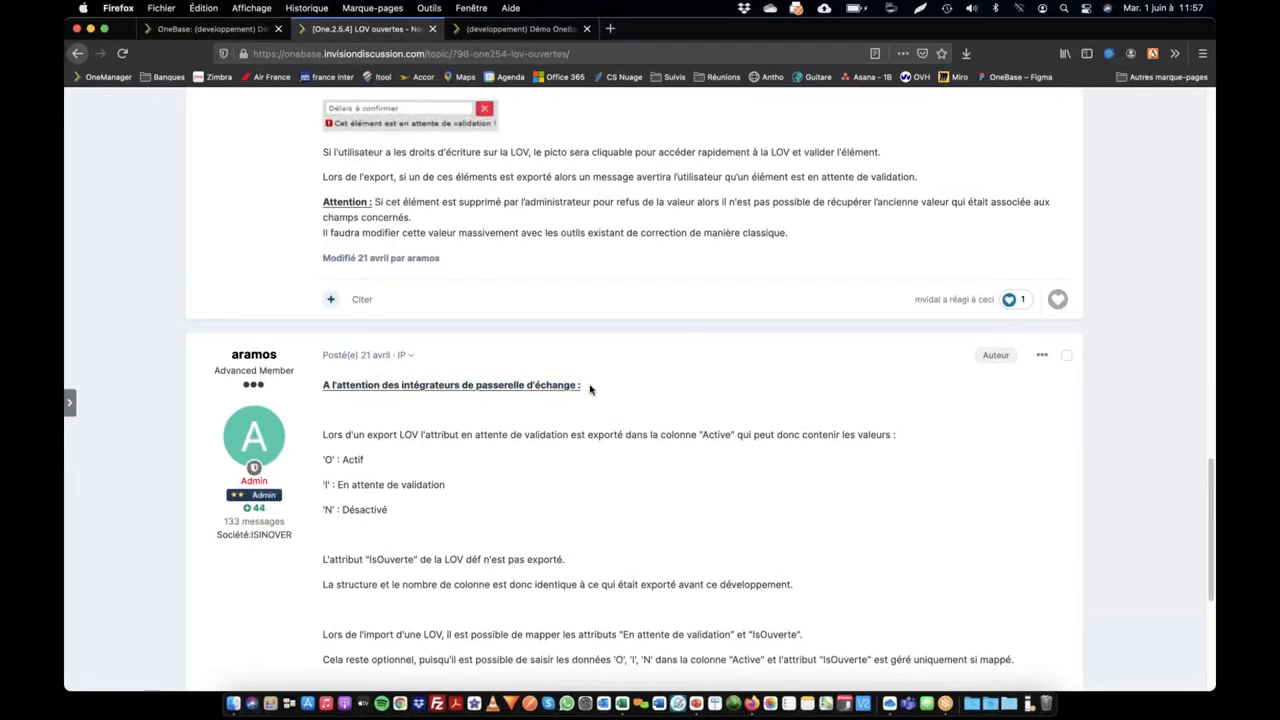
Step: Examine the 'O', 'I' and 'N' codes for the Active column in the integrators' note, quoting 'O' into the reply box
{"action": "scroll", "coordinate": [590, 390], "scroll_direction": "down", "scroll_amount": 4}
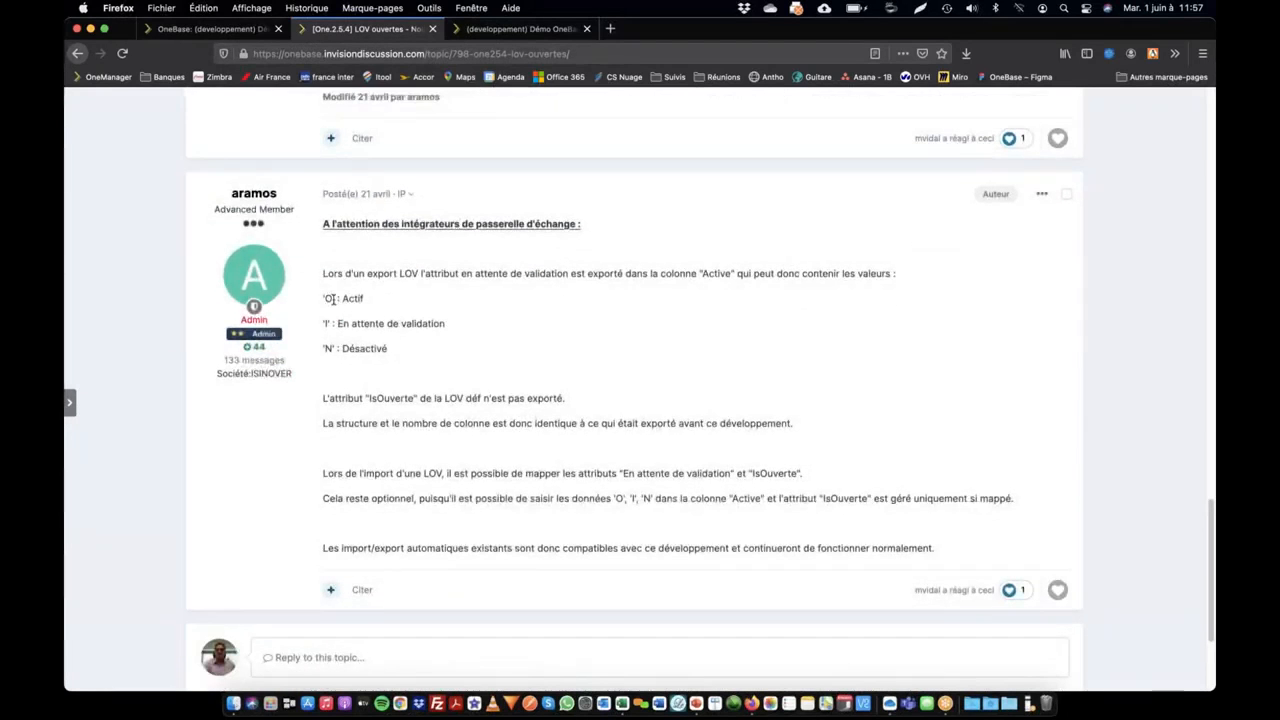
{"action": "left_click_drag", "start_coordinate": [321, 299], "coordinate": [322, 349]}
{"action": "left_click", "coordinate": [379, 306]}
{"action": "left_click", "coordinate": [366, 351]}
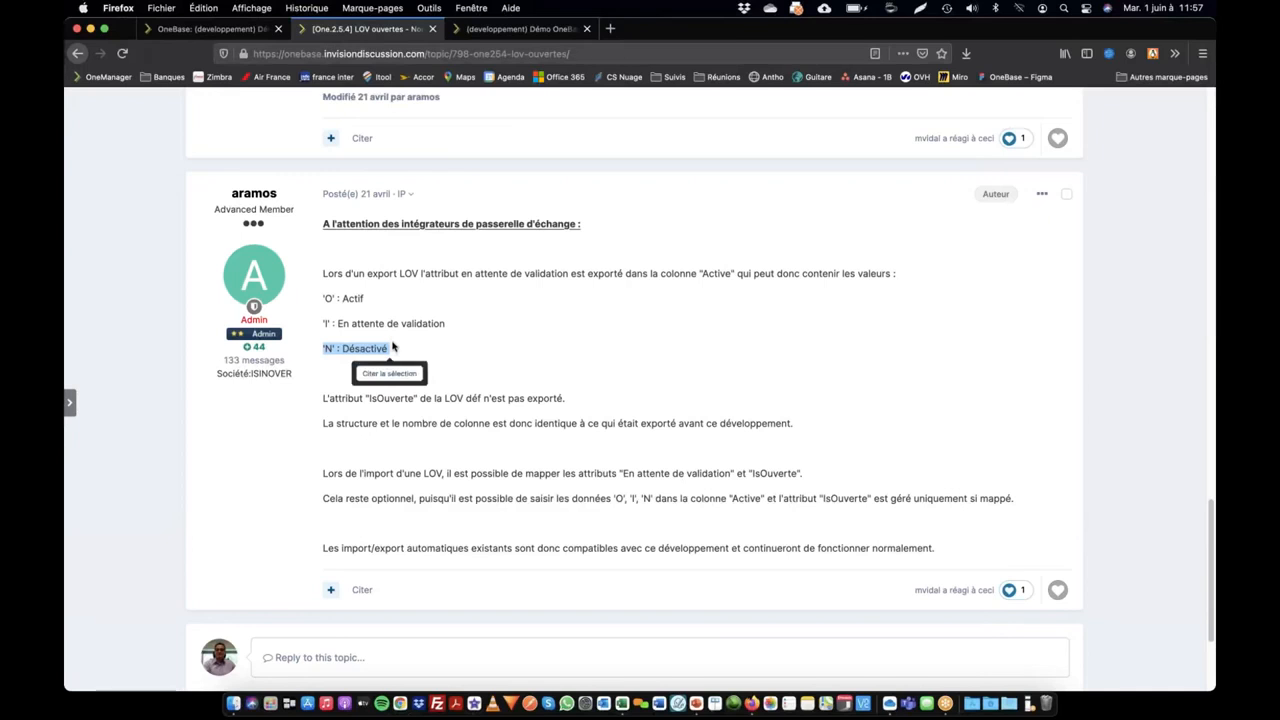
{"action": "left_click", "coordinate": [360, 298]}
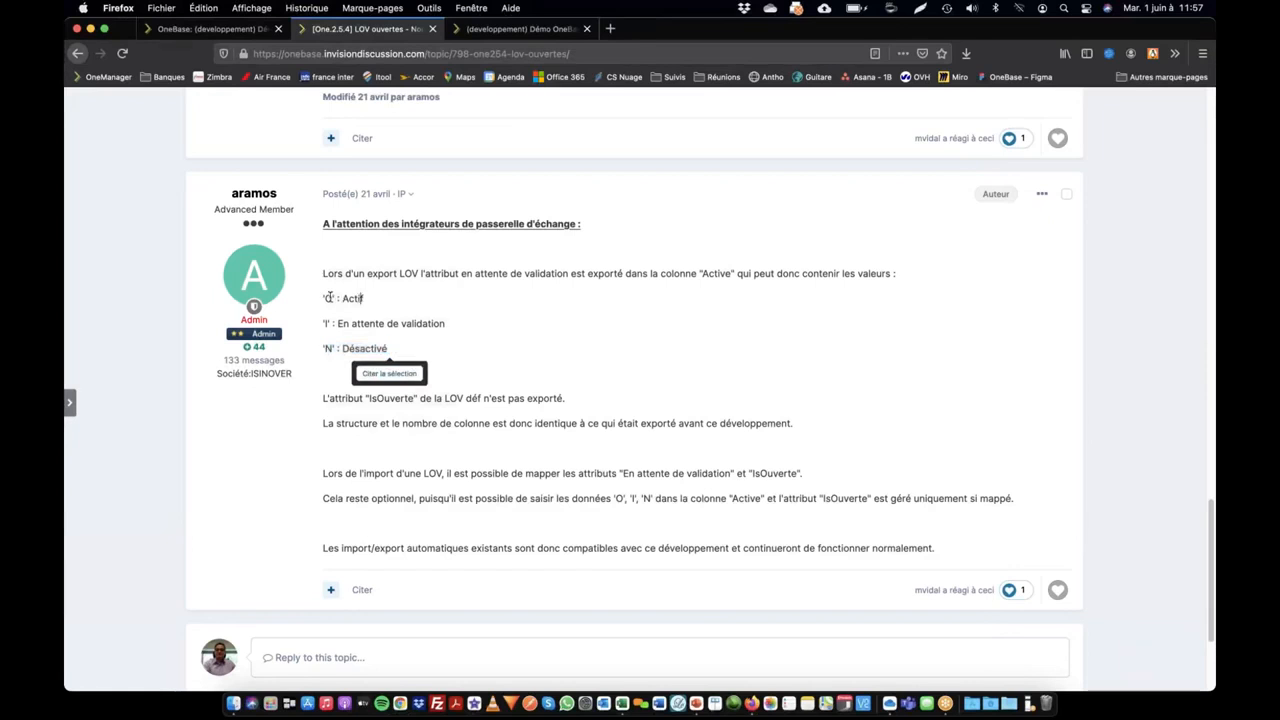
{"action": "left_click_drag", "start_coordinate": [333, 298], "coordinate": [324, 299]}
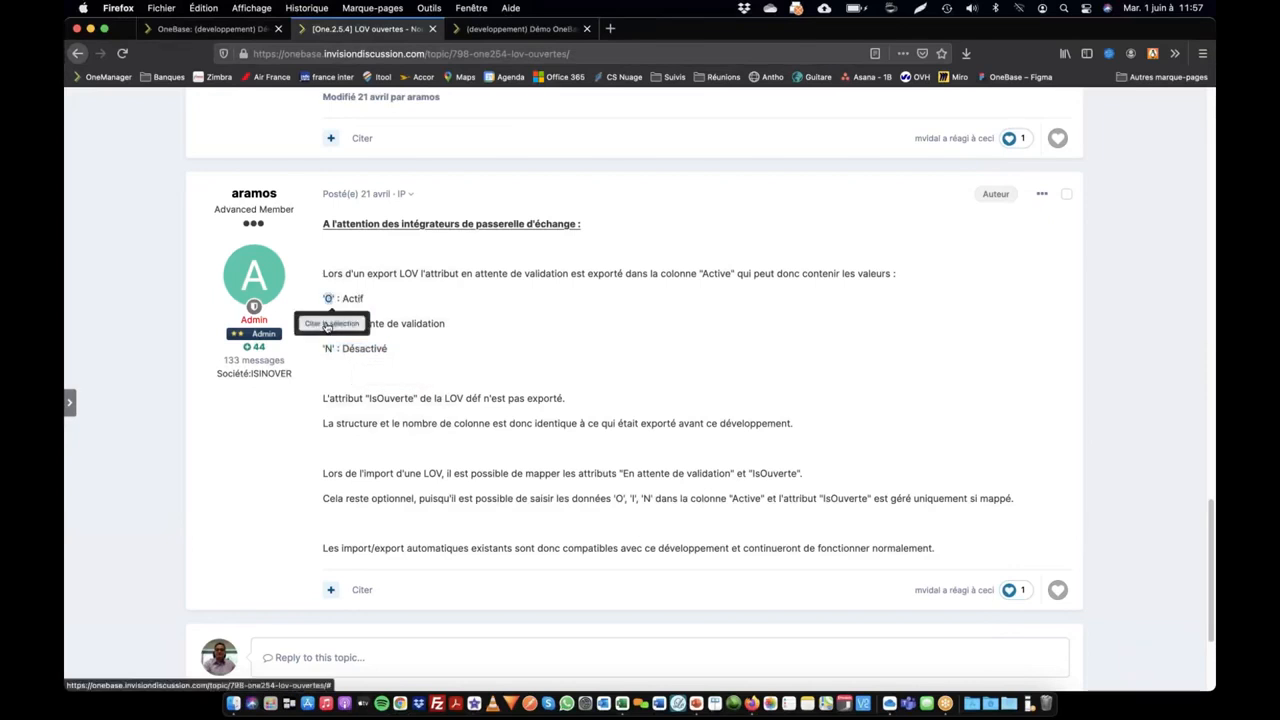
{"action": "left_click", "coordinate": [330, 324]}
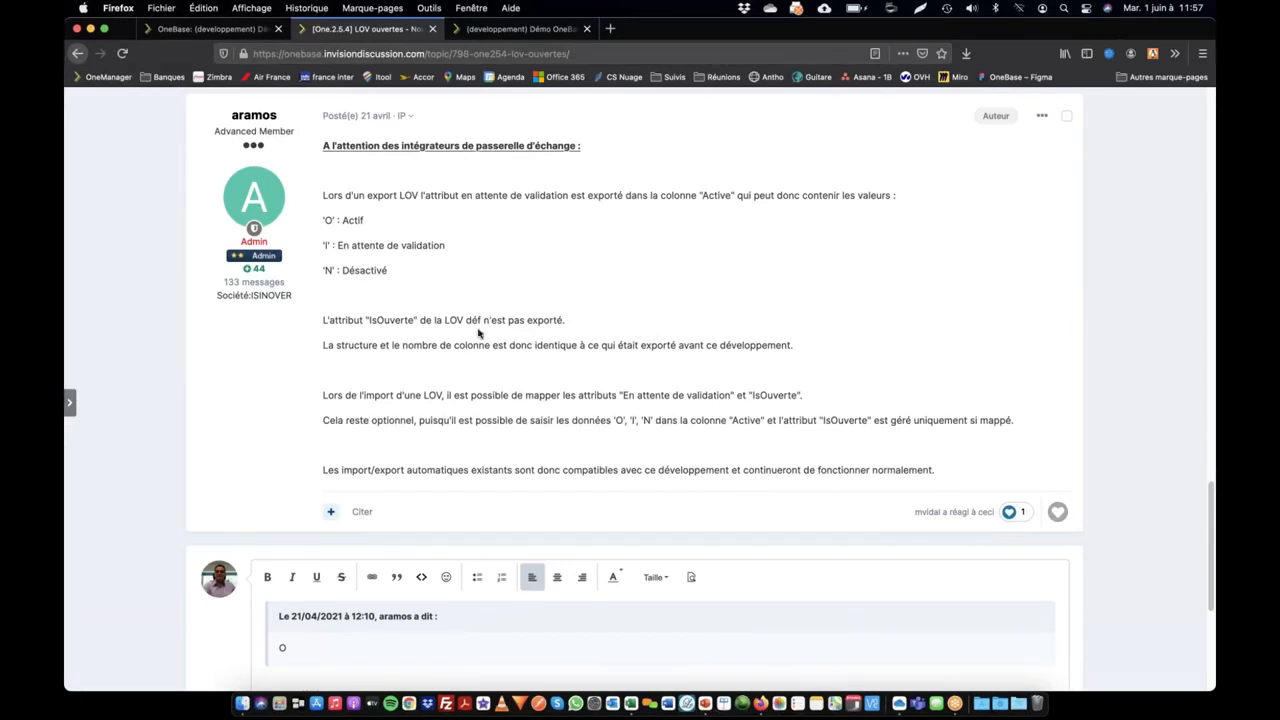
Step: Switch to the PowerPoint slideshow and bring up the slide with the contacts and upcoming sessions
{"action": "key", "text": "super+Tab"}
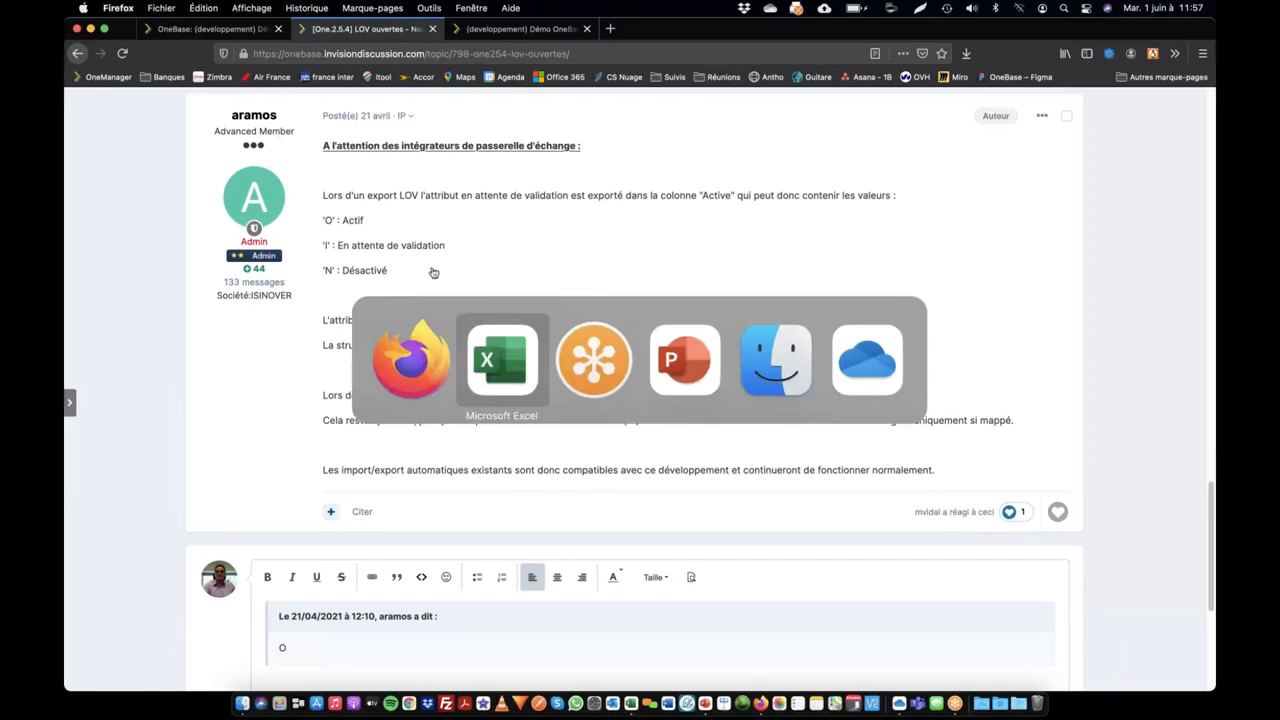
{"action": "left_click", "coordinate": [597, 371]}
{"action": "key", "text": "super+Tab"}
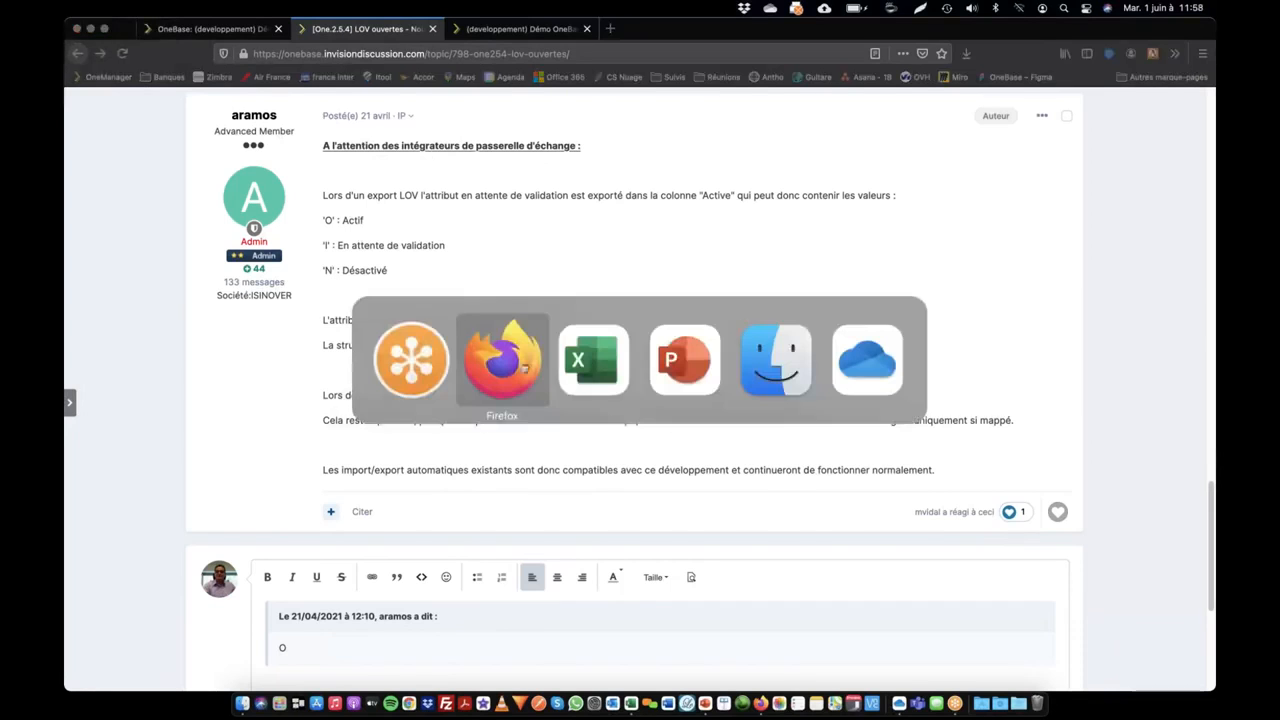
{"action": "left_click", "coordinate": [679, 371]}
{"action": "left_click", "coordinate": [680, 371]}
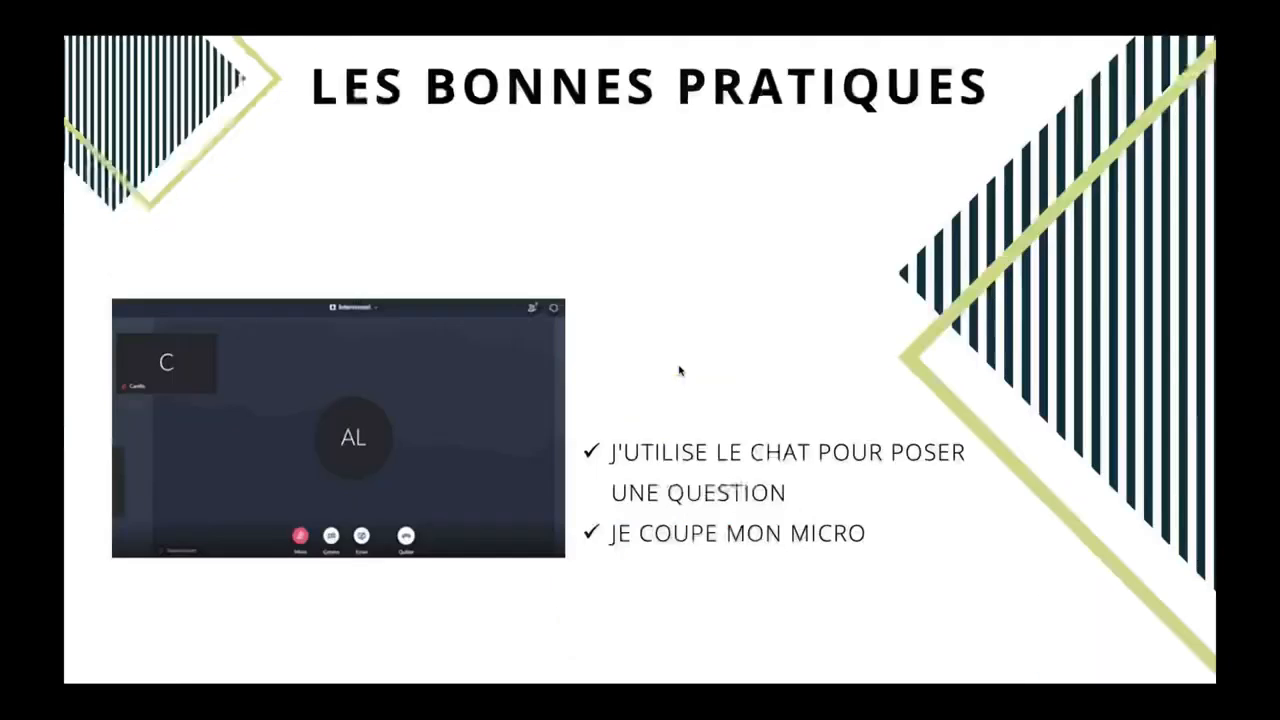
{"action": "left_click", "coordinate": [681, 371]}
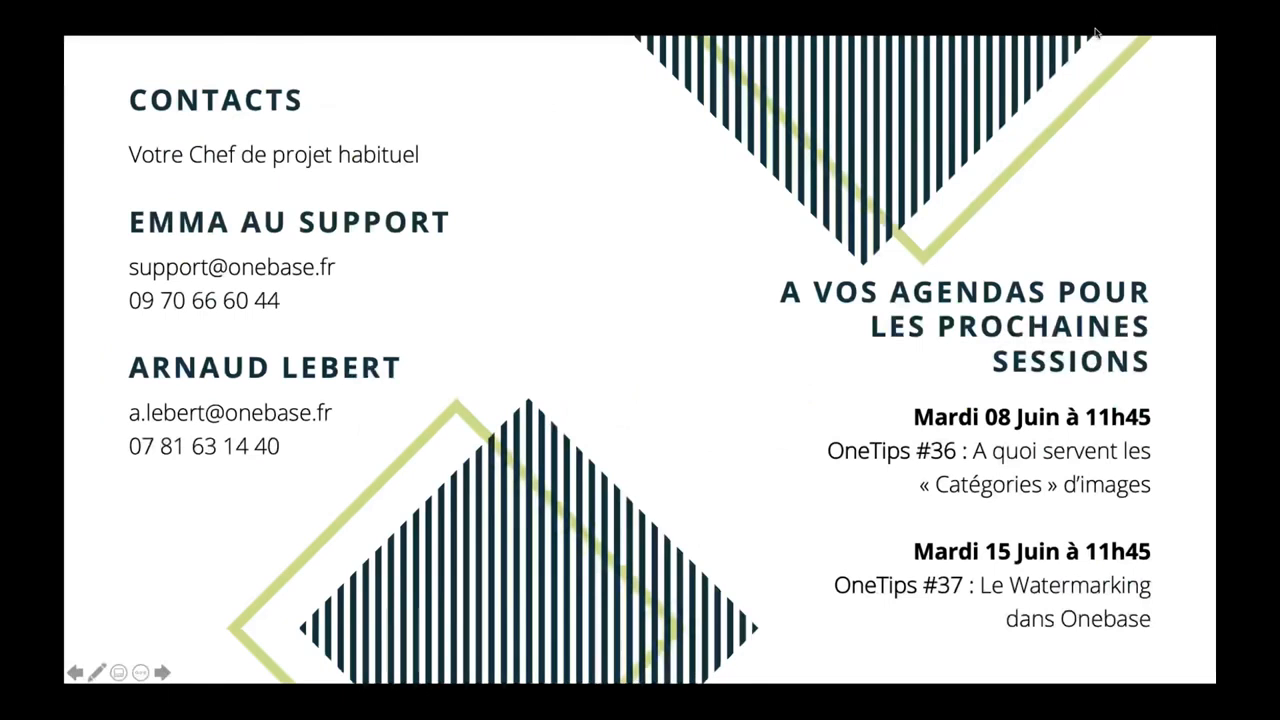
Step: Move the slideshow on from the contacts slide to the "SUIVEZ-NOUS !" slide
{"action": "left_click", "coordinate": [1096, 30]}
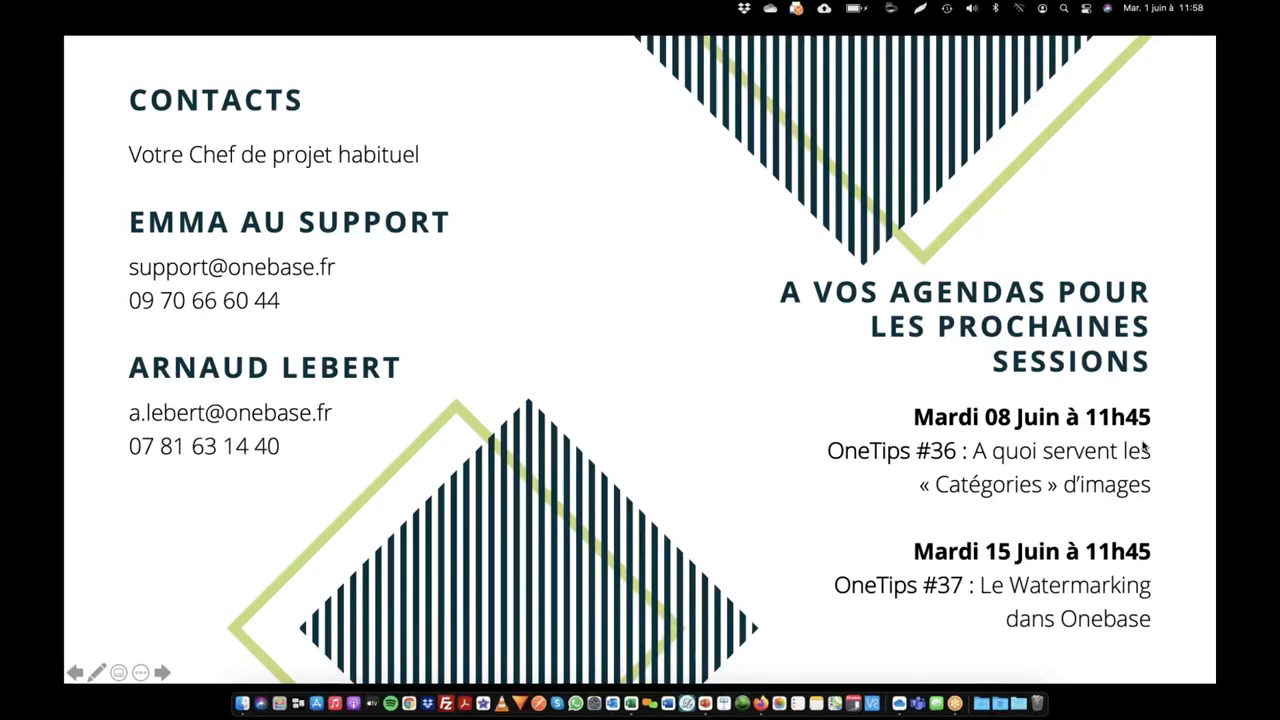
{"action": "left_click", "coordinate": [1041, 448]}
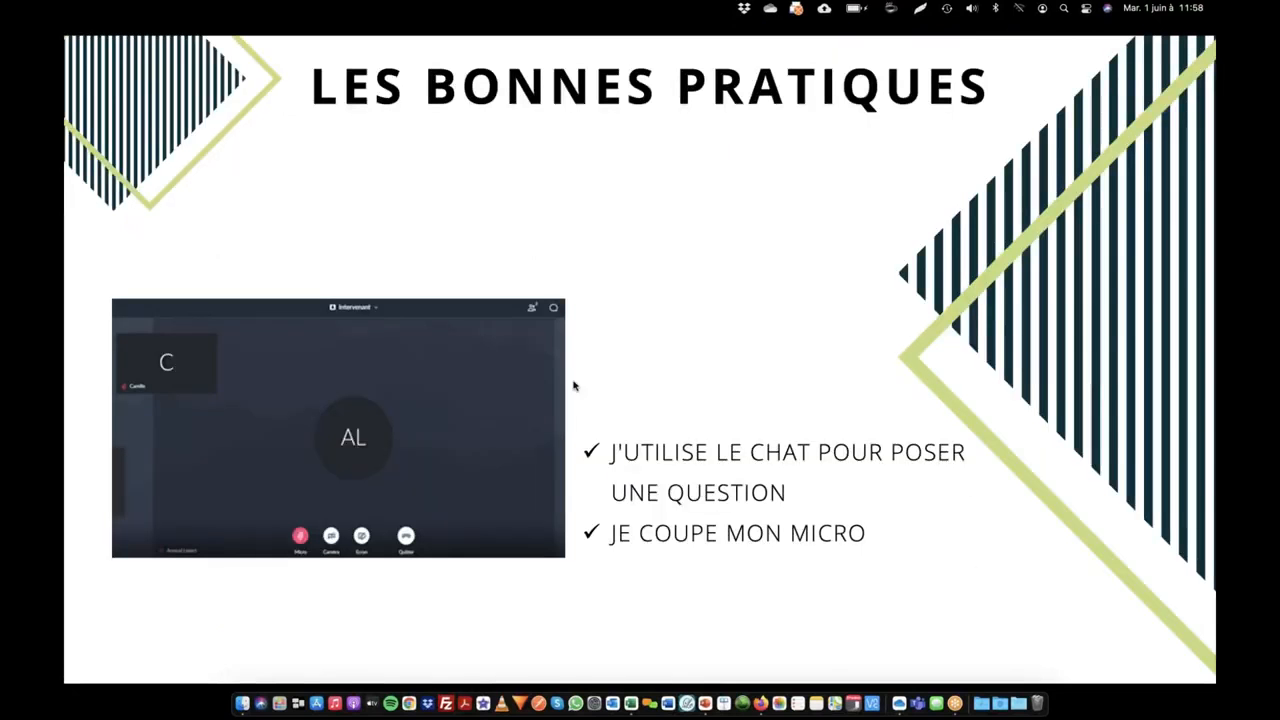
{"action": "left_click", "coordinate": [499, 420]}
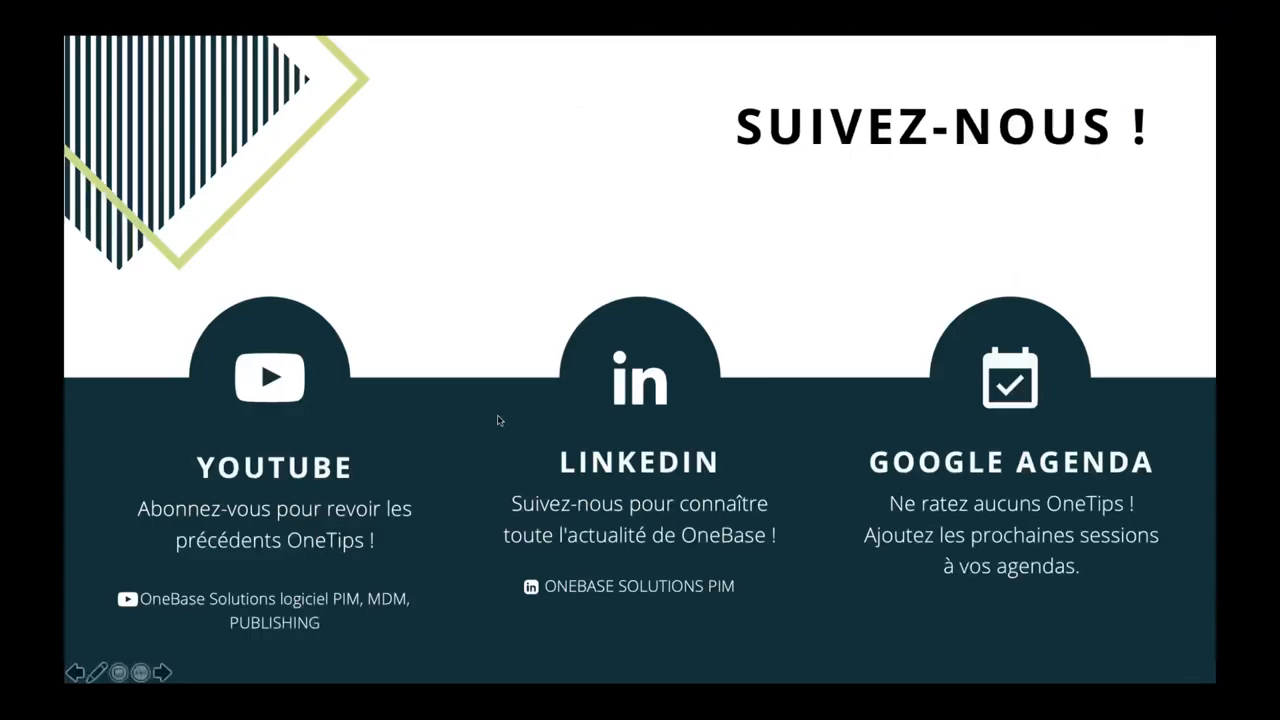